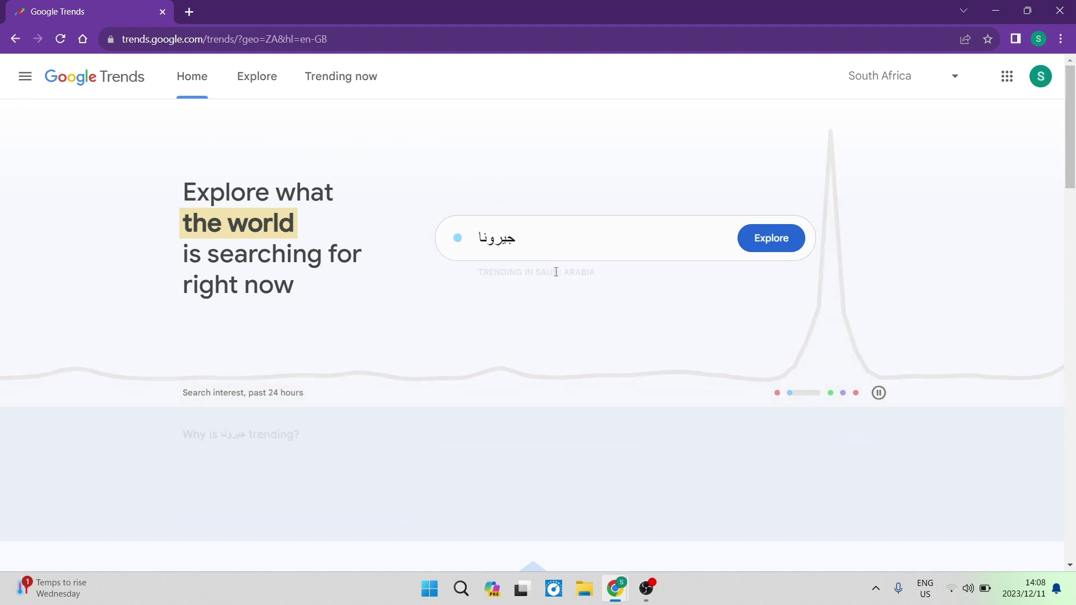
Review the highlighted trending search, its related news and the Dive deeper section on the Google Trends home page.
drag(592, 271, 466, 273)
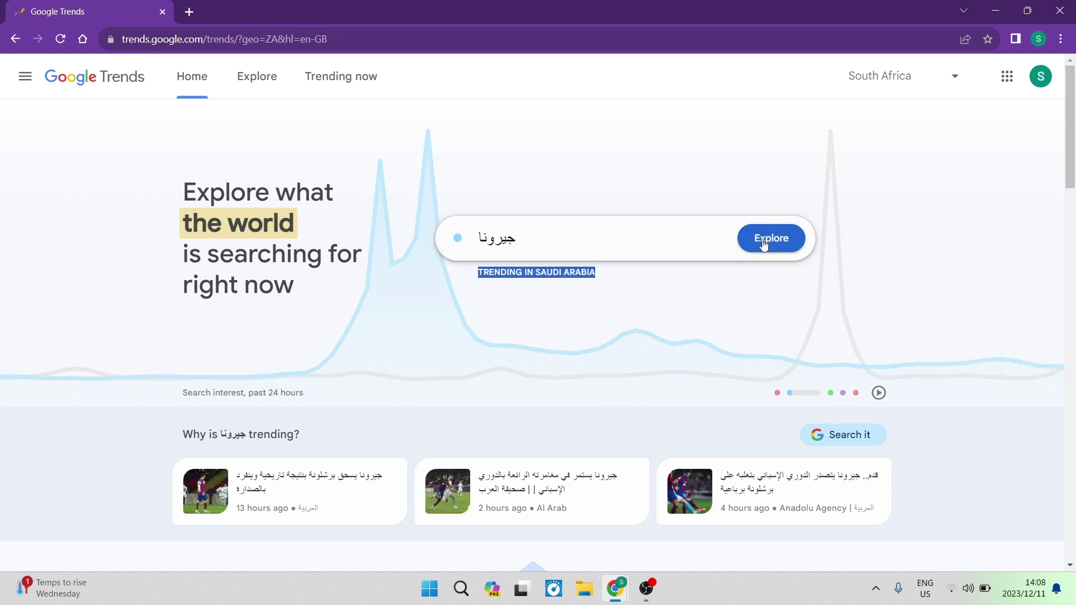
click(611, 275)
scroll(699, 318, down, 2)
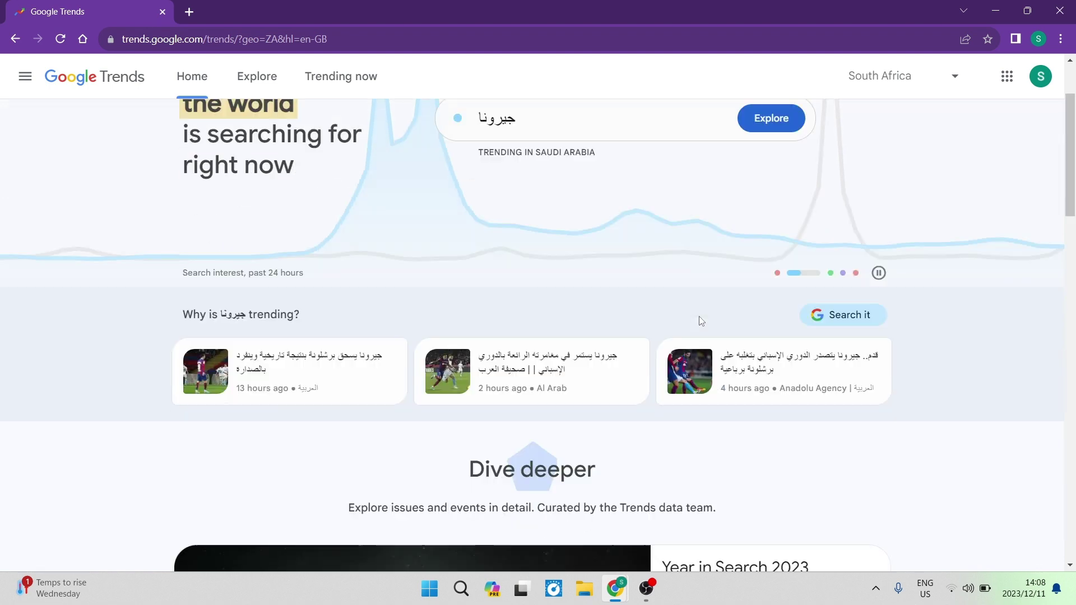
scroll(660, 351, down, 1)
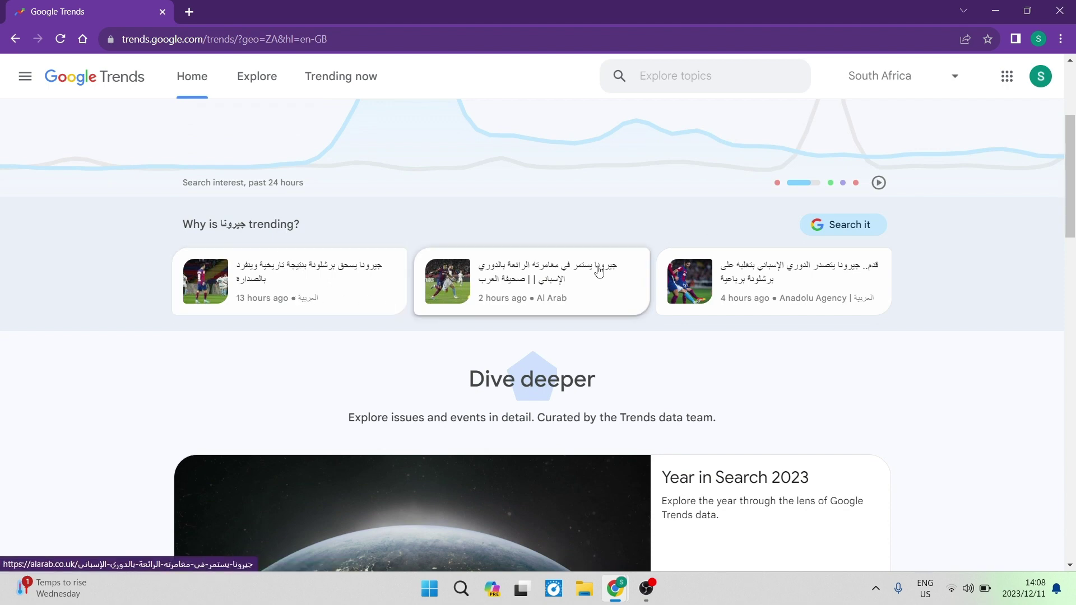
scroll(497, 254, down, 3)
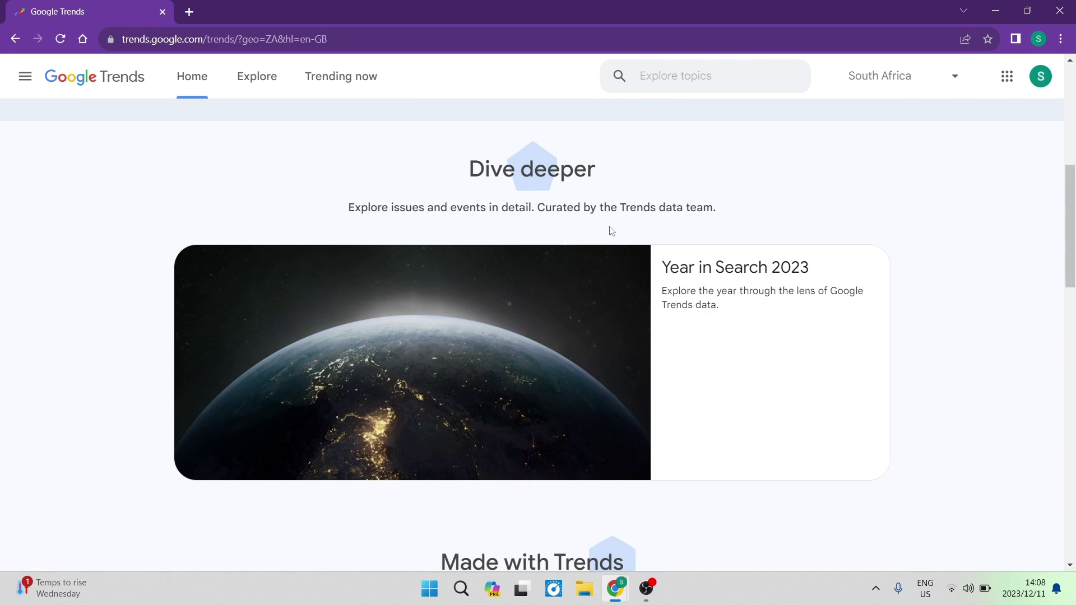
drag(717, 210, 535, 212)
click(784, 207)
scroll(673, 263, down, 1)
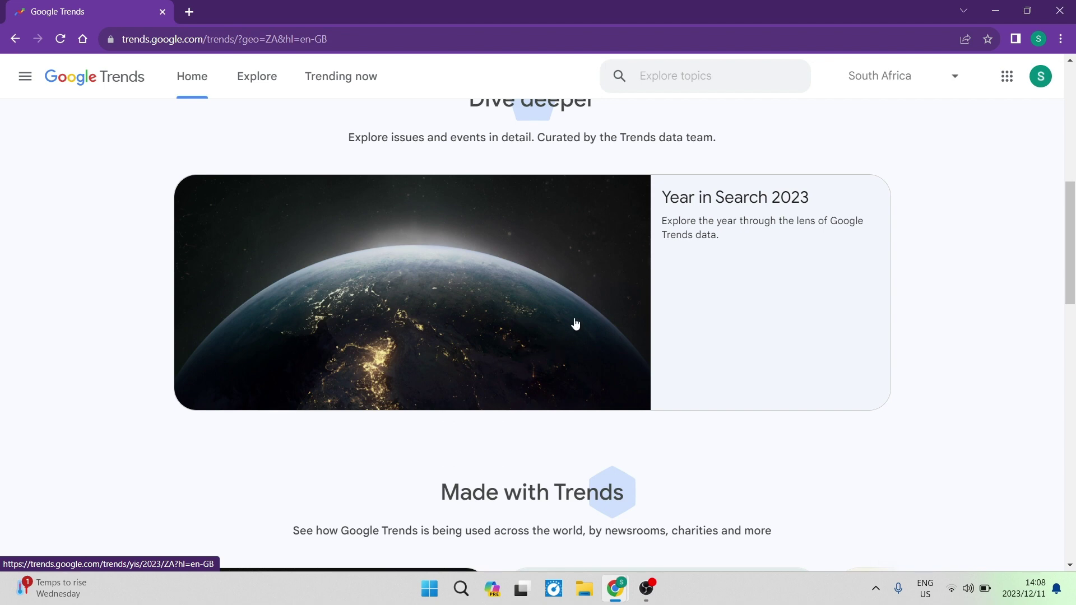
Look through the Made with Trends, Get started with Trends and Daily Trends newsletter sections of the home page.
scroll(493, 283, down, 5)
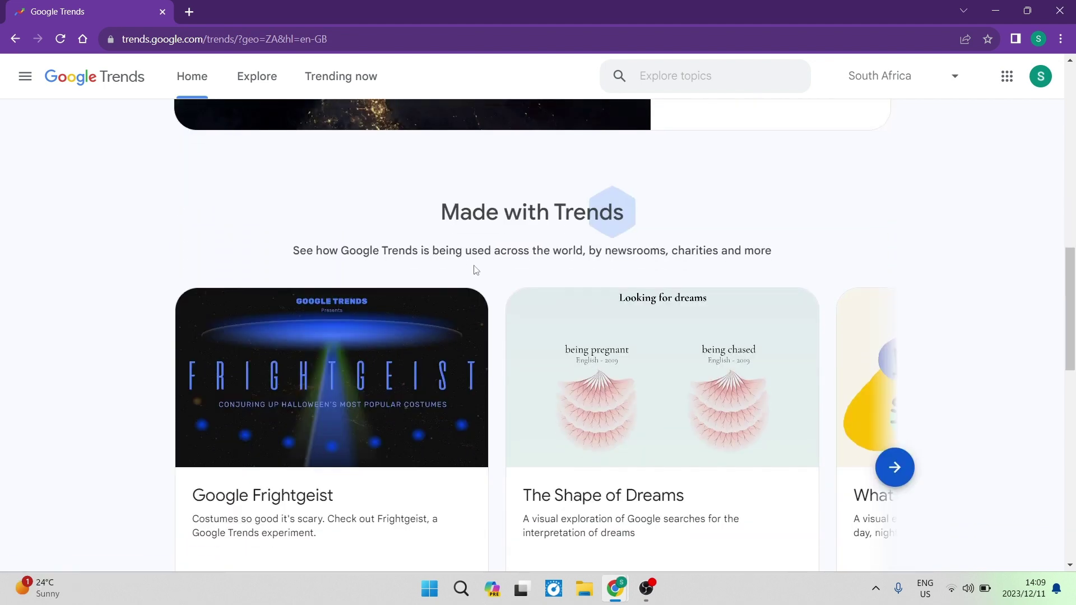
scroll(475, 271, down, 1)
scroll(485, 168, up, 1)
scroll(567, 271, down, 5)
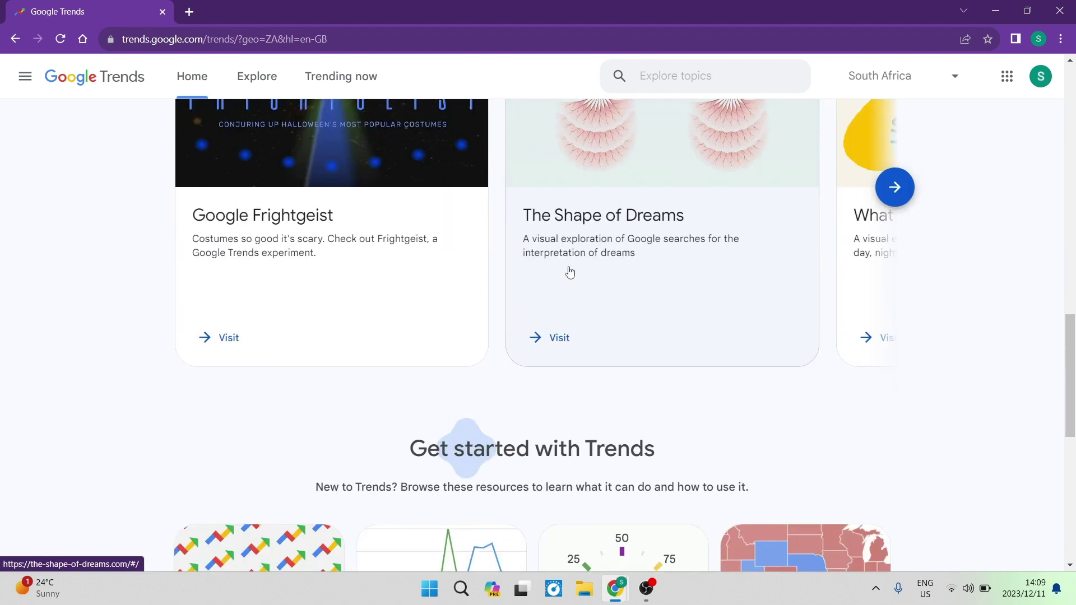
scroll(460, 331, up, 1)
scroll(499, 331, down, 5)
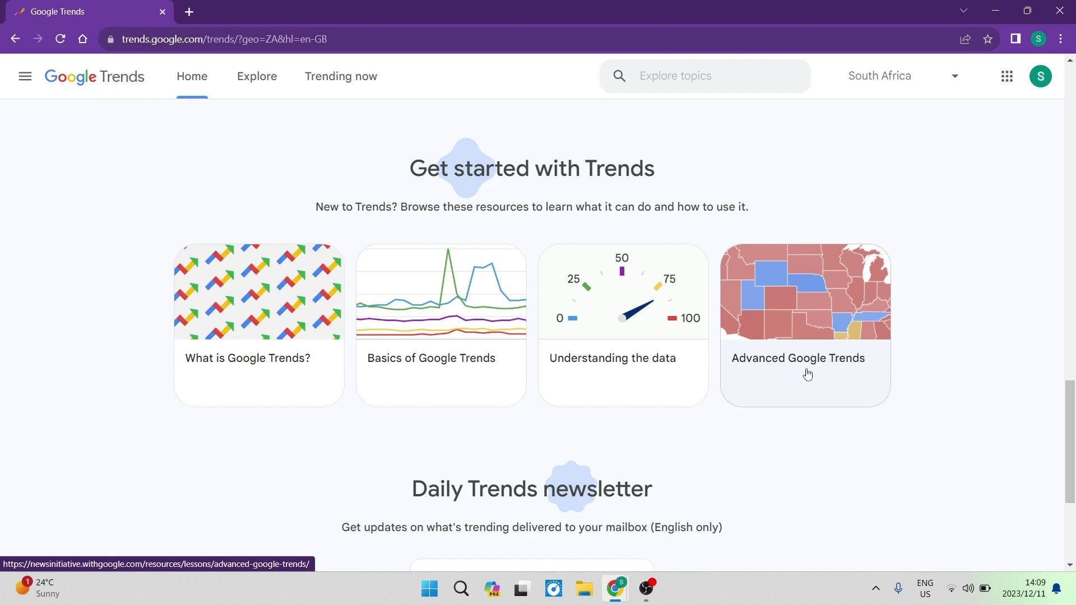
scroll(806, 374, down, 5)
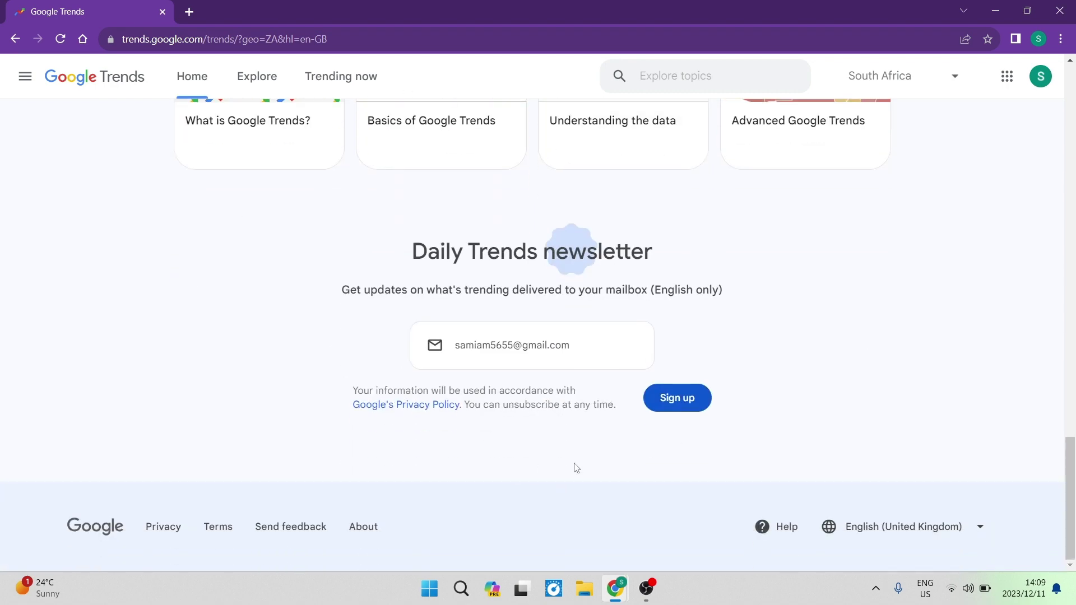
scroll(620, 393, up, 10)
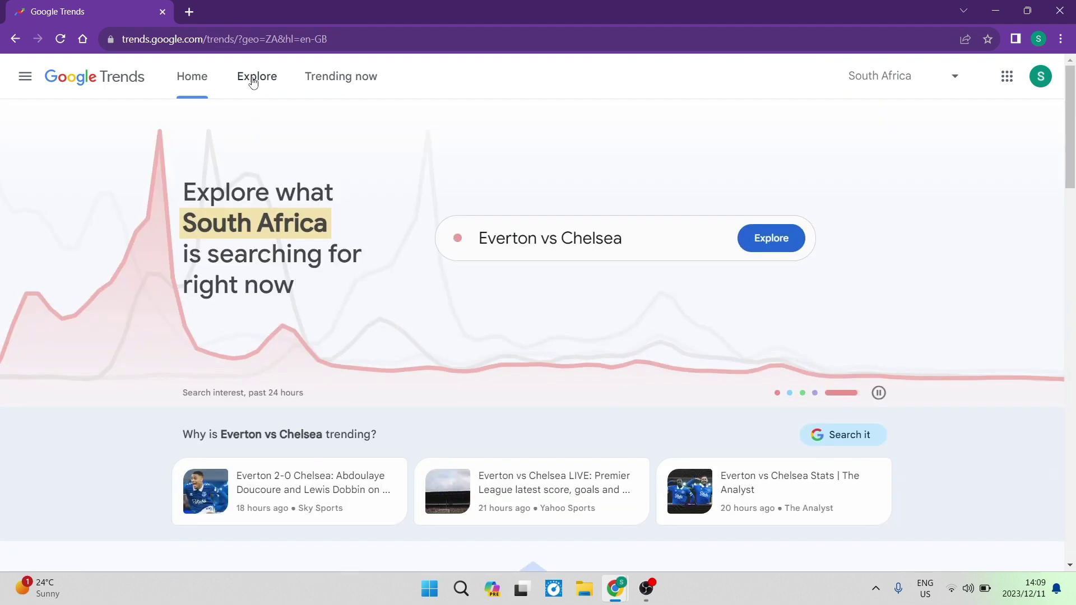
Open the Explore page and review its region and time range options, choosing Past 12 months as the range.
click(253, 82)
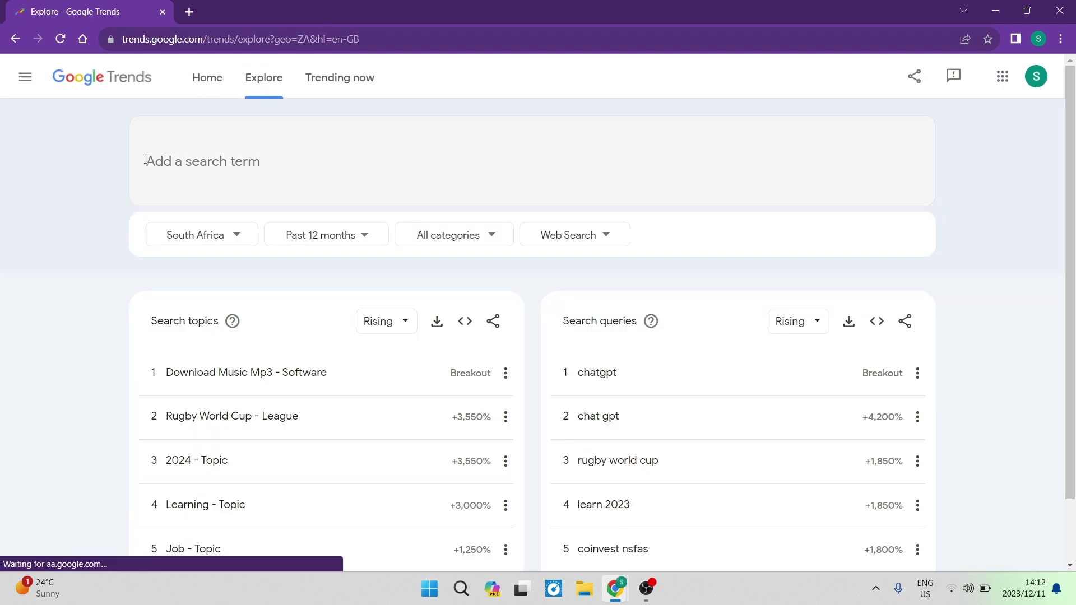
click(210, 177)
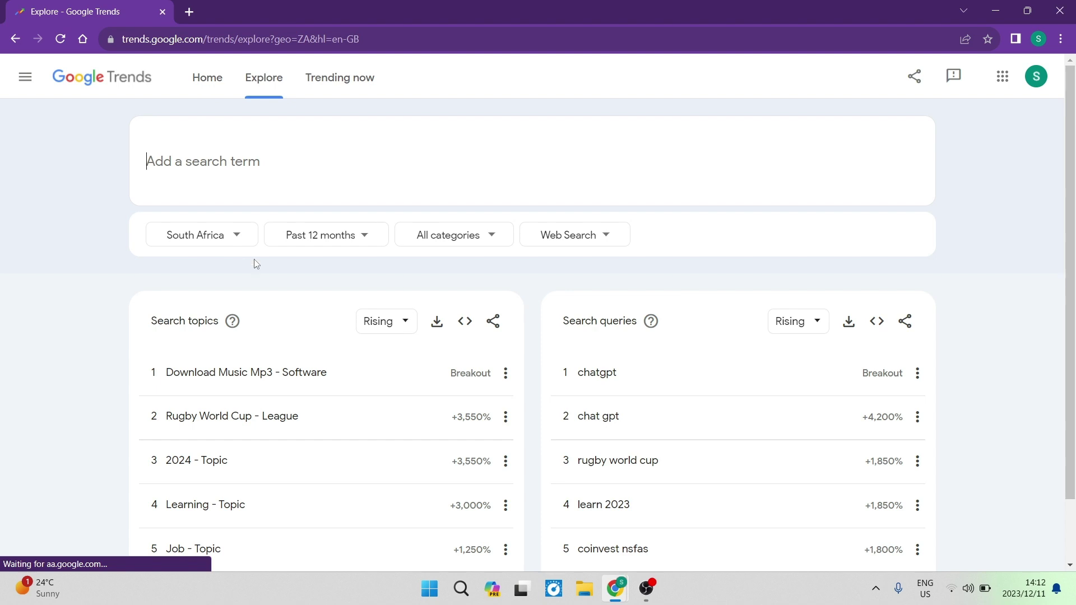
click(234, 242)
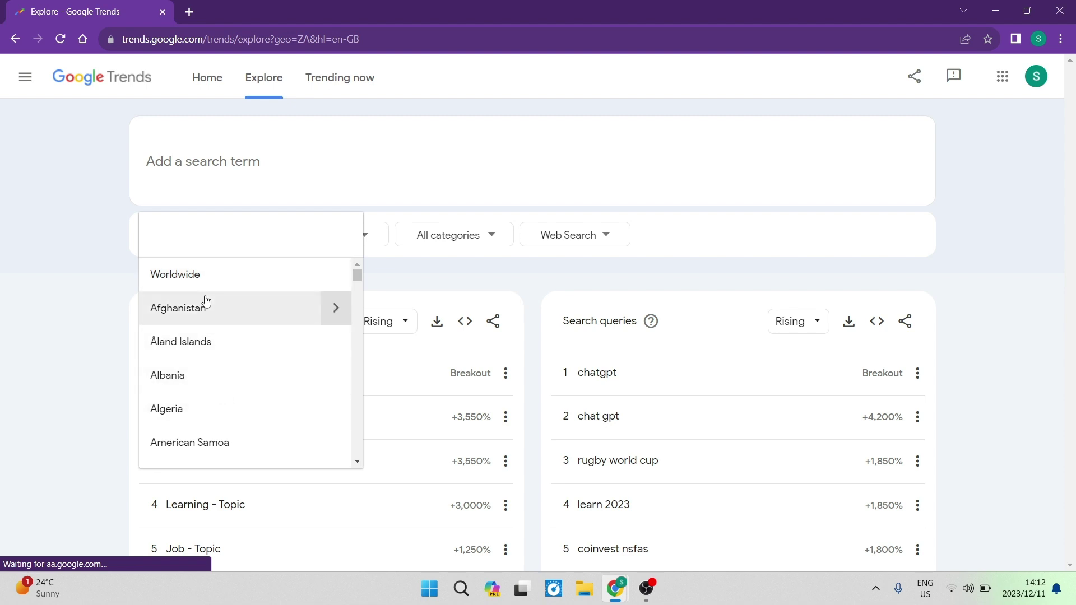
click(104, 237)
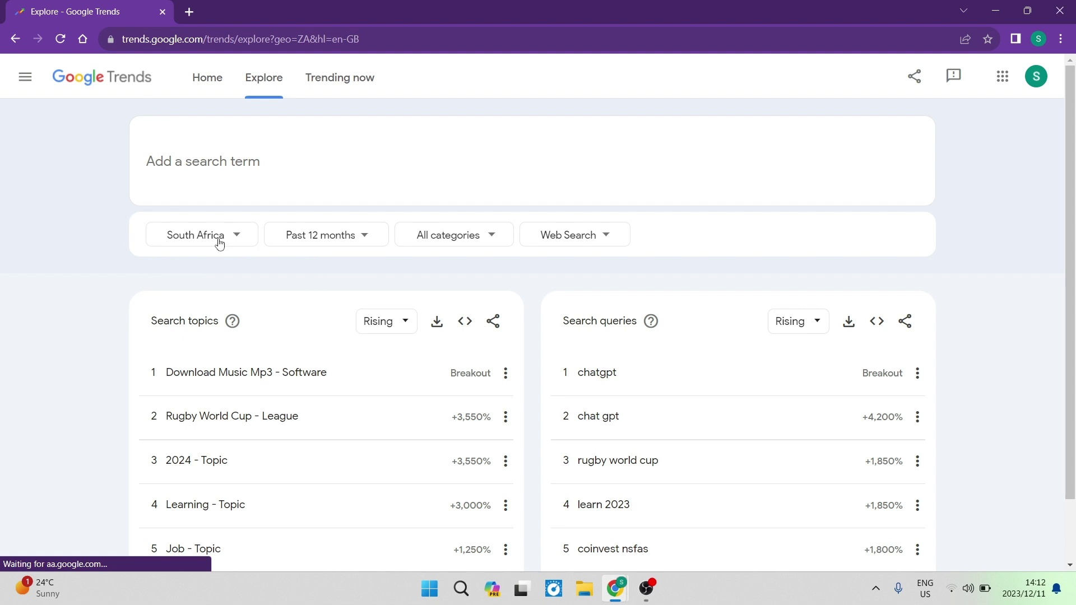
click(346, 238)
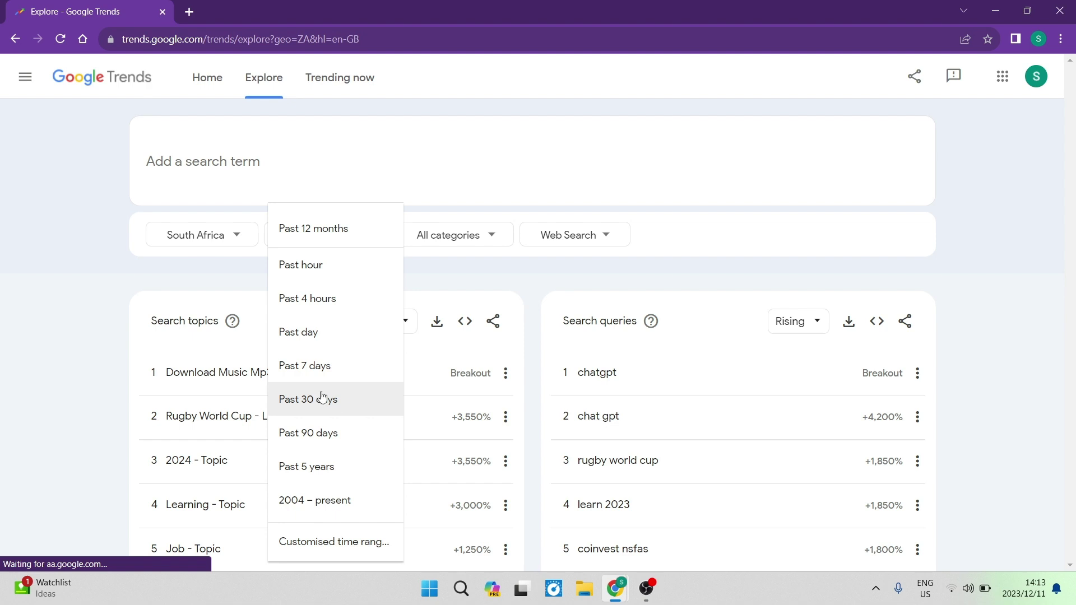
click(313, 234)
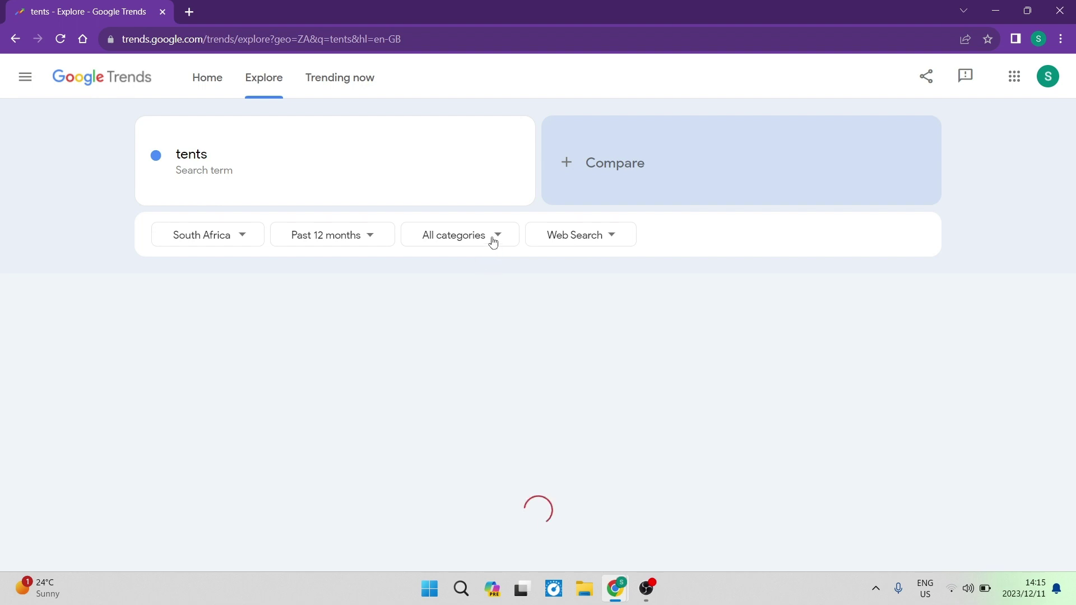
Filter the "tents" search by the Hiking & Camping category, found under Hobbies & Leisure and Outdoors.
click(497, 238)
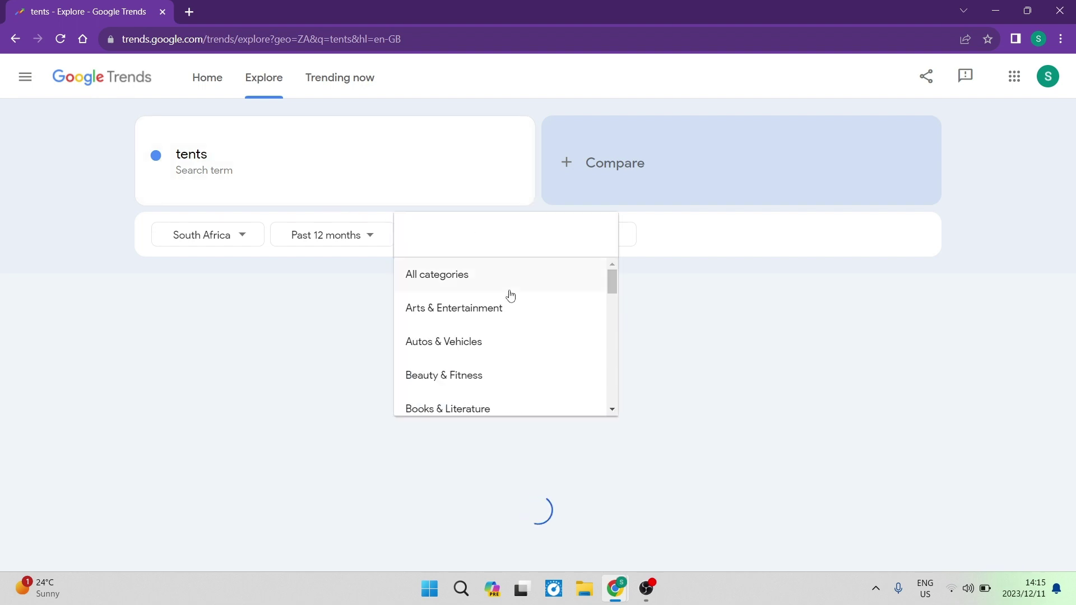
drag(613, 285, 612, 297)
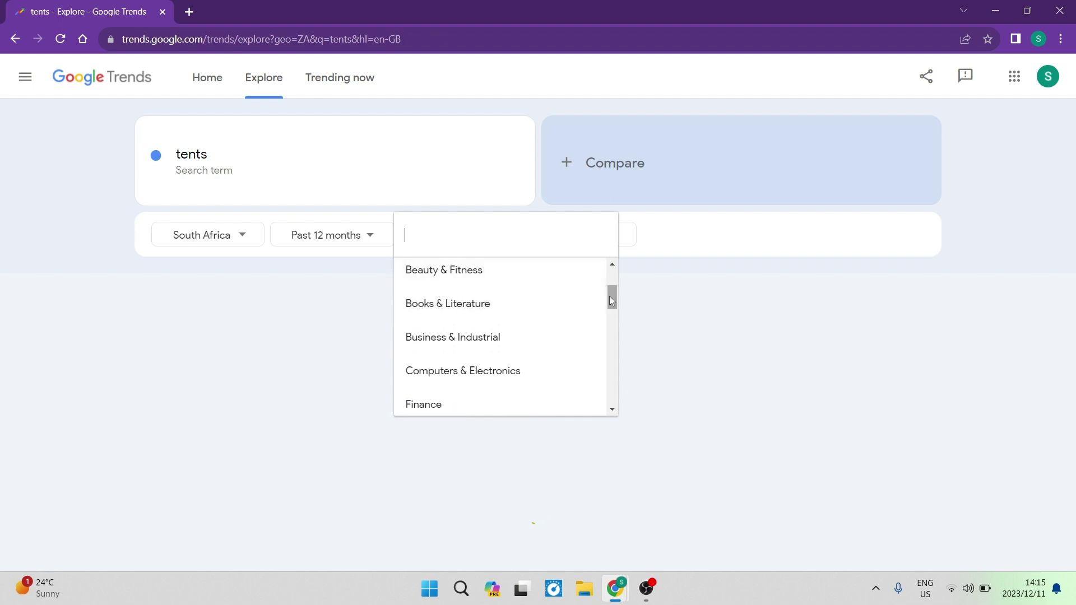
drag(611, 301, 610, 332)
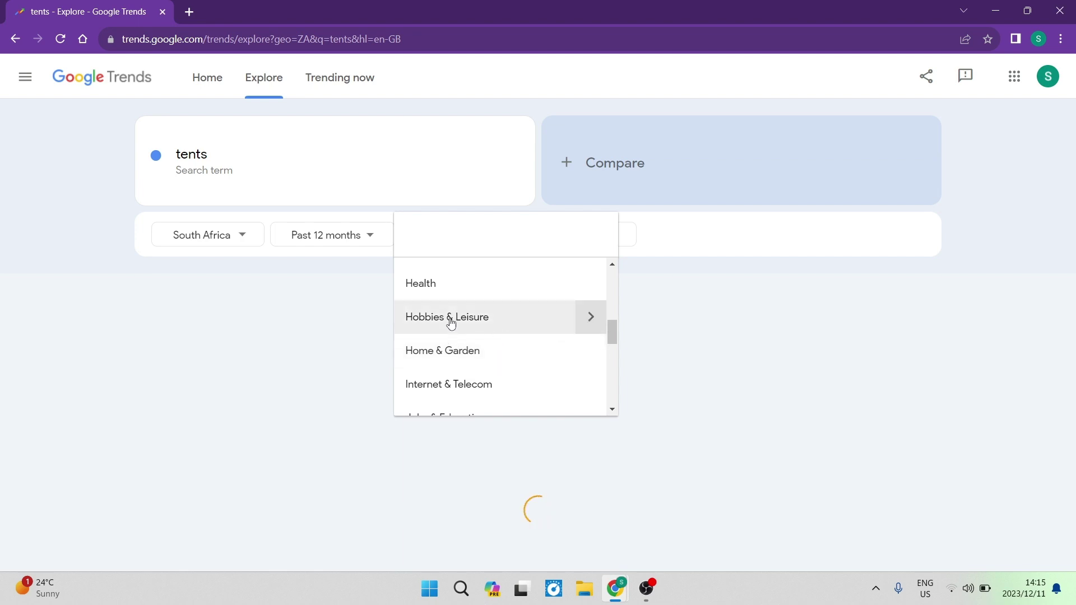
click(595, 322)
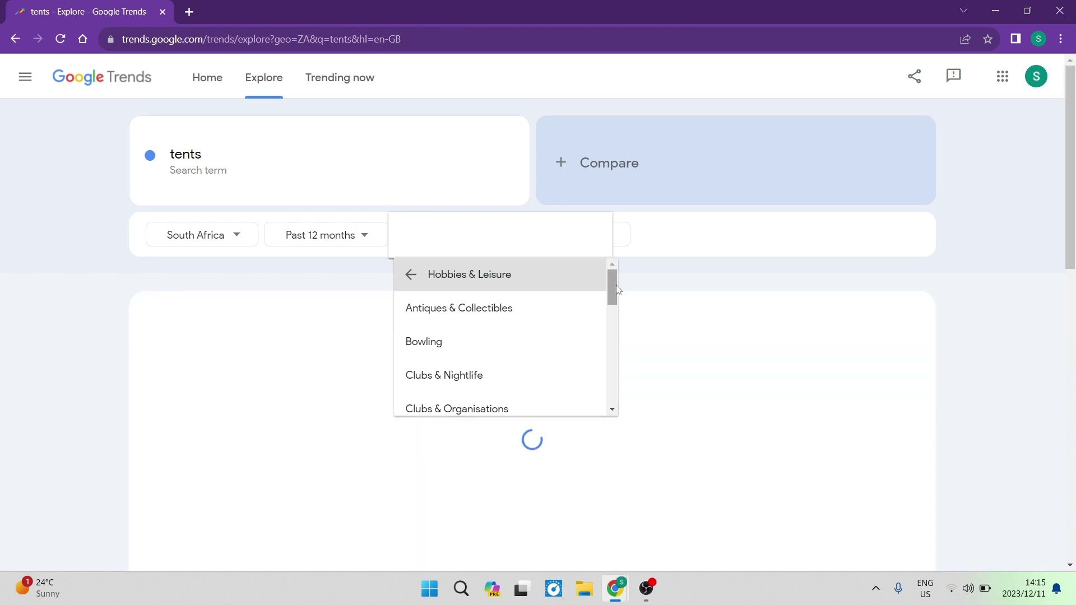
scroll(613, 296, down, 1)
scroll(612, 296, down, 2)
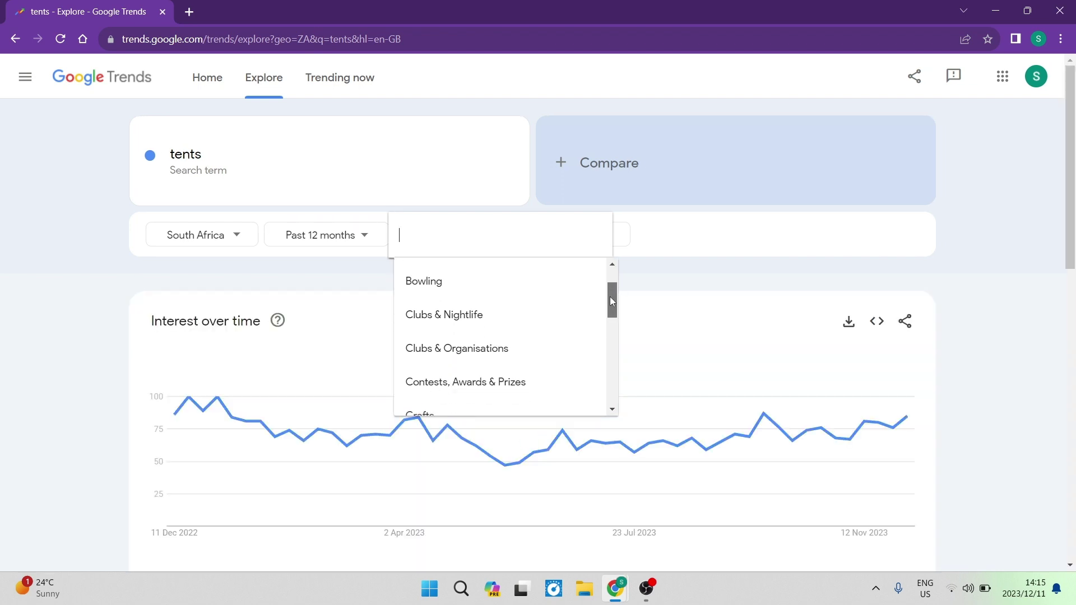
scroll(612, 305, down, 3)
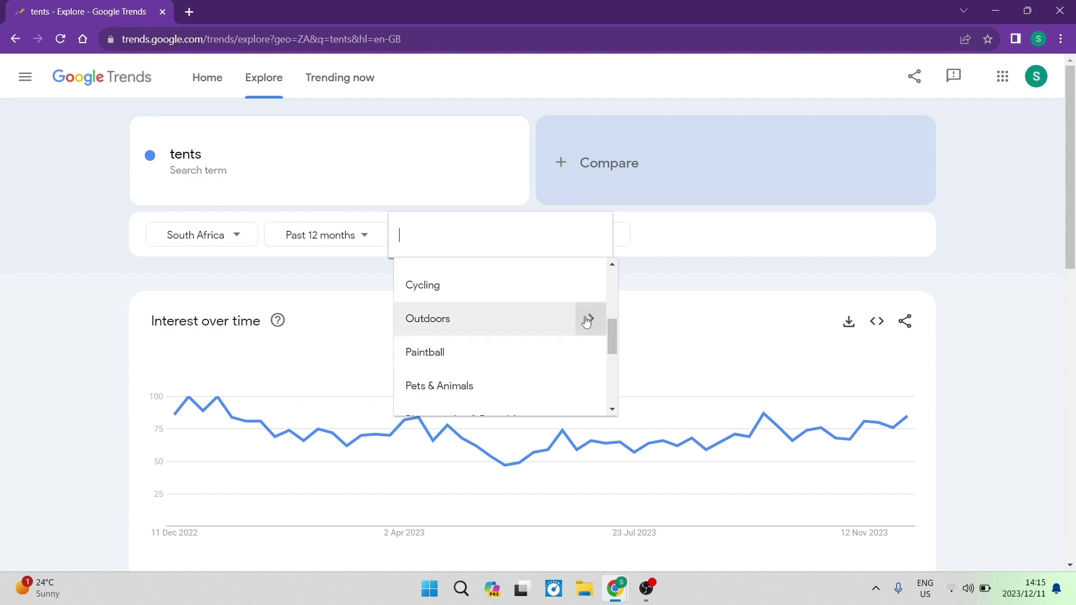
click(588, 318)
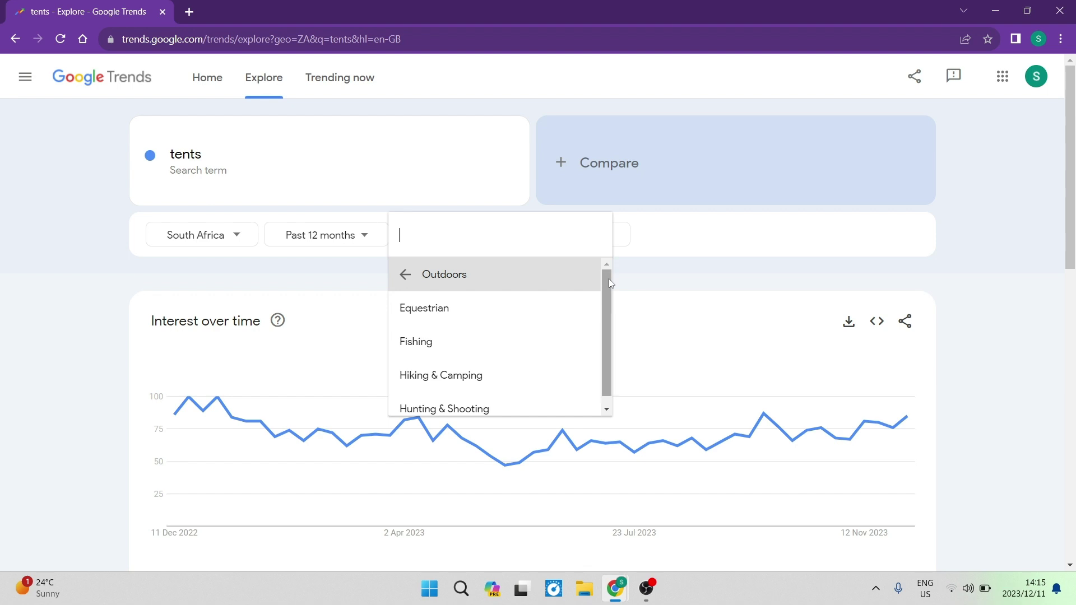
drag(609, 277, 608, 304)
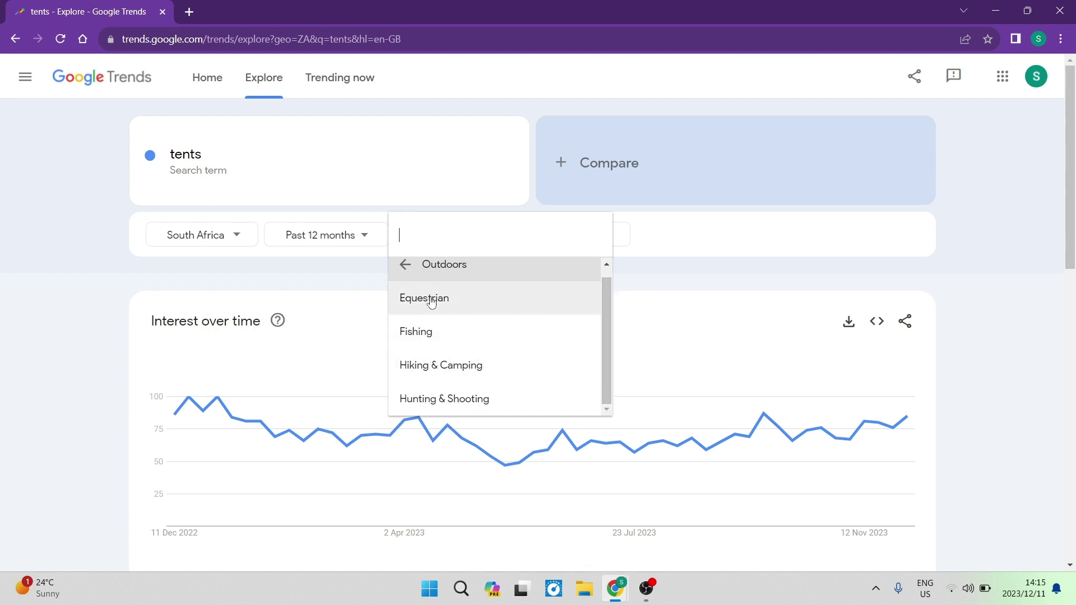
click(463, 368)
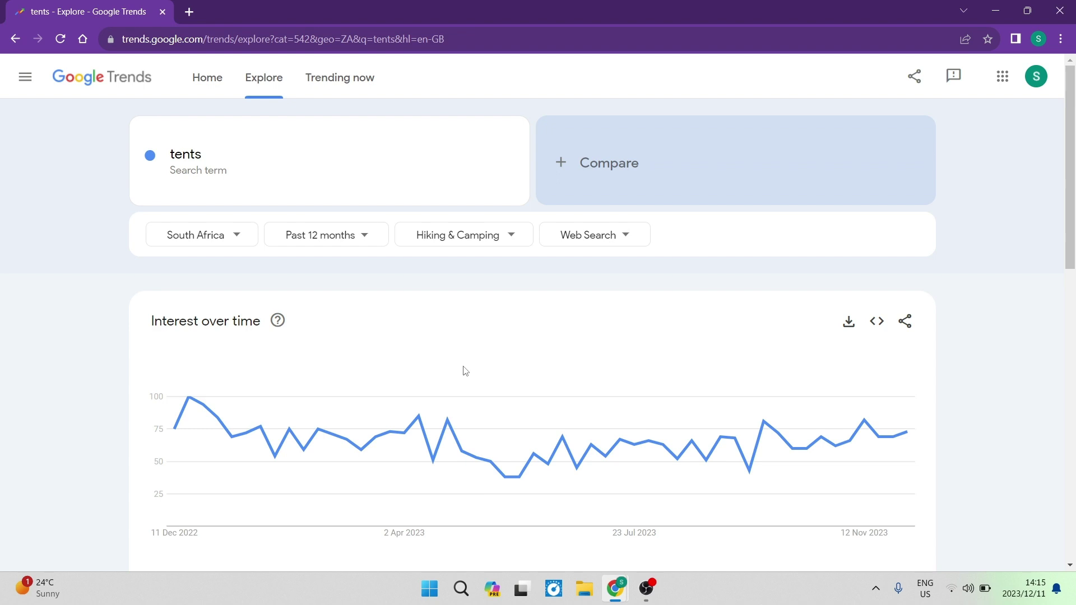
Examine the Interest over time graph for "tents" and check the available search type and time range options.
scroll(391, 368, down, 1)
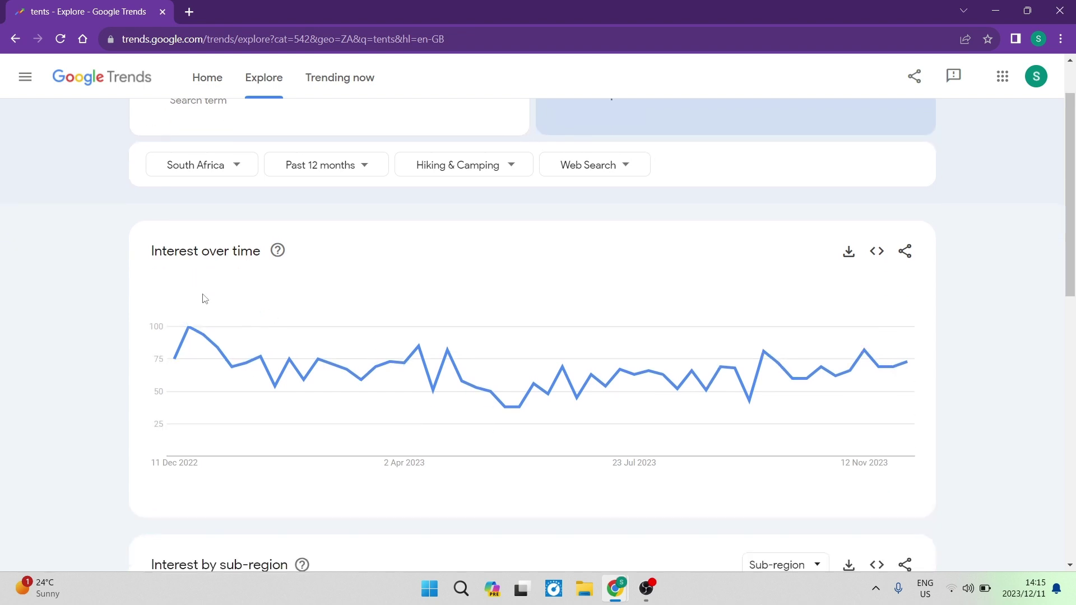
scroll(333, 291, up, 1)
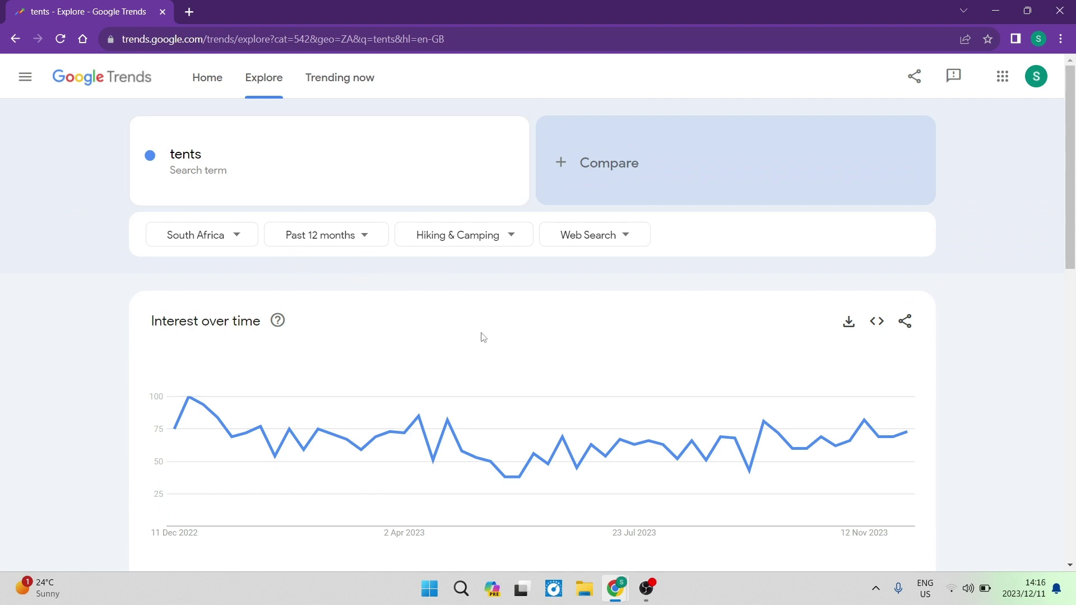
click(625, 242)
scroll(353, 341, down, 2)
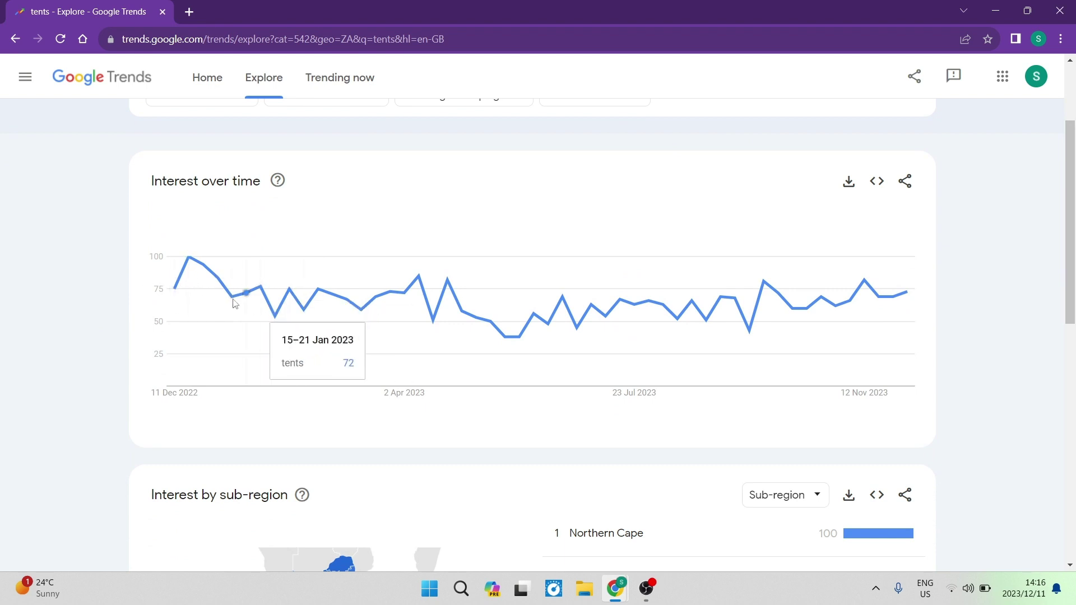
mouse_move(172, 291)
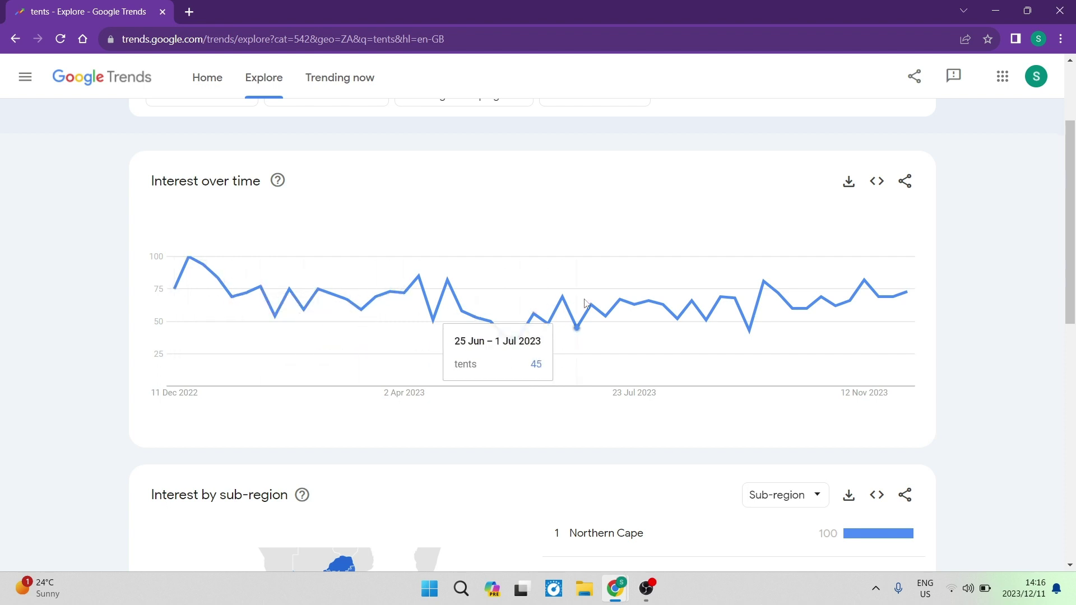
scroll(327, 265, up, 2)
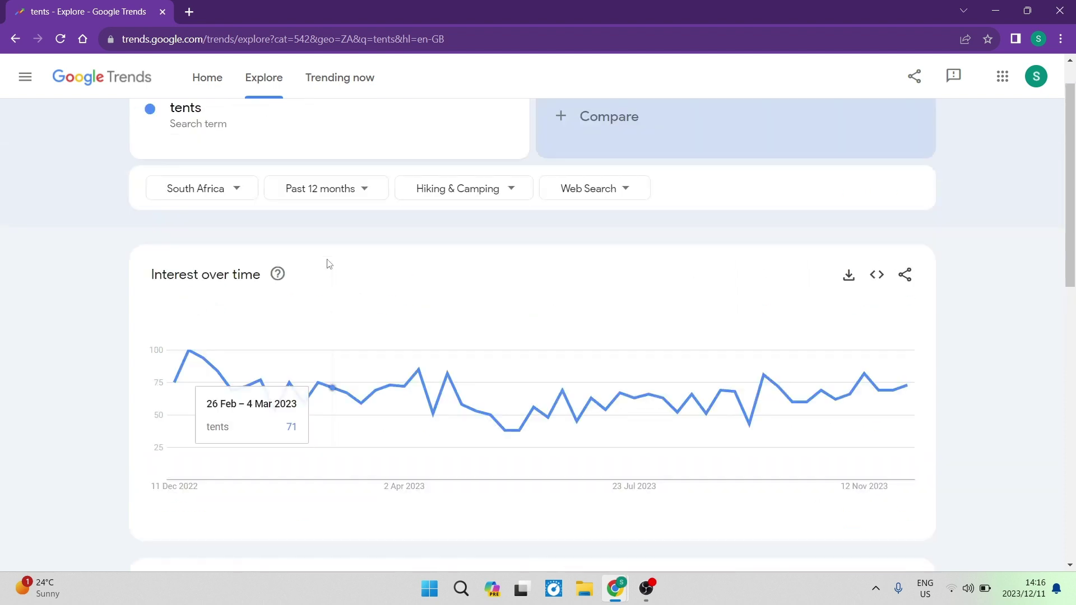
click(351, 235)
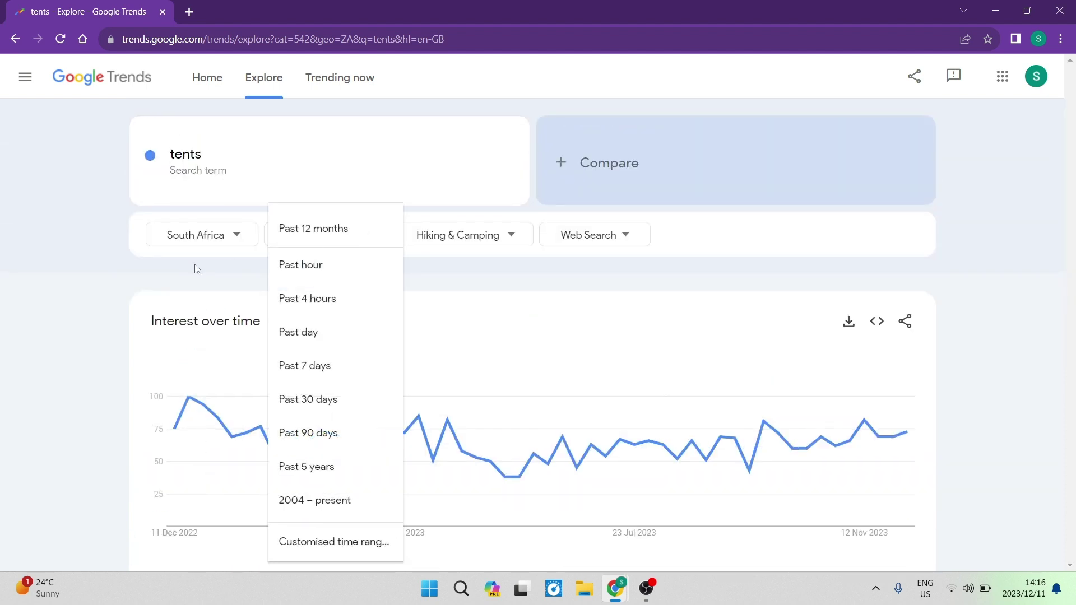
click(49, 269)
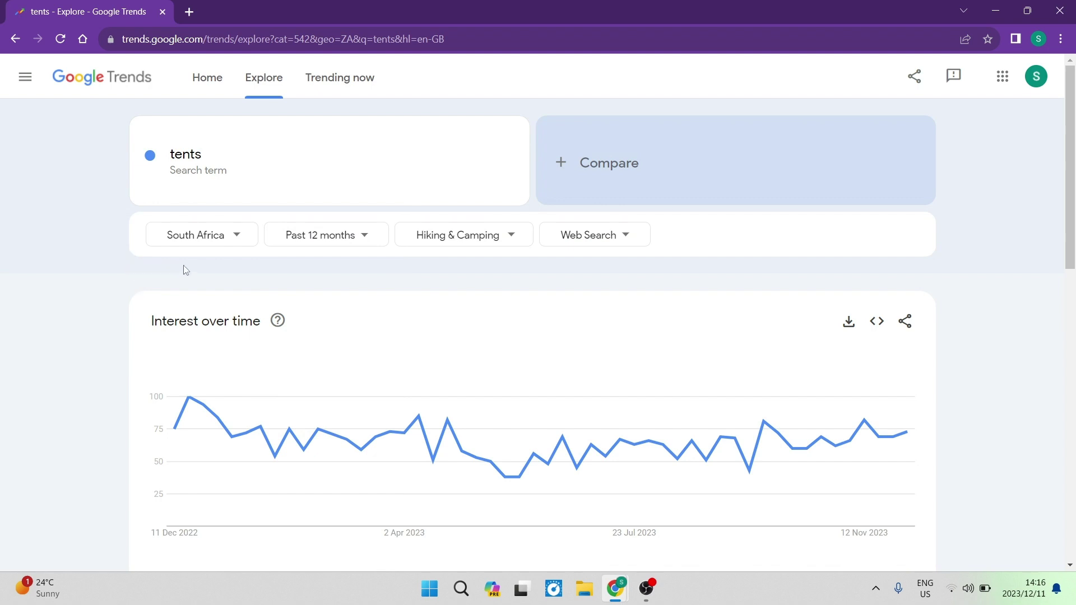
Examine the Interest by sub-region map and ranking for "tents" in South Africa.
scroll(199, 269, down, 8)
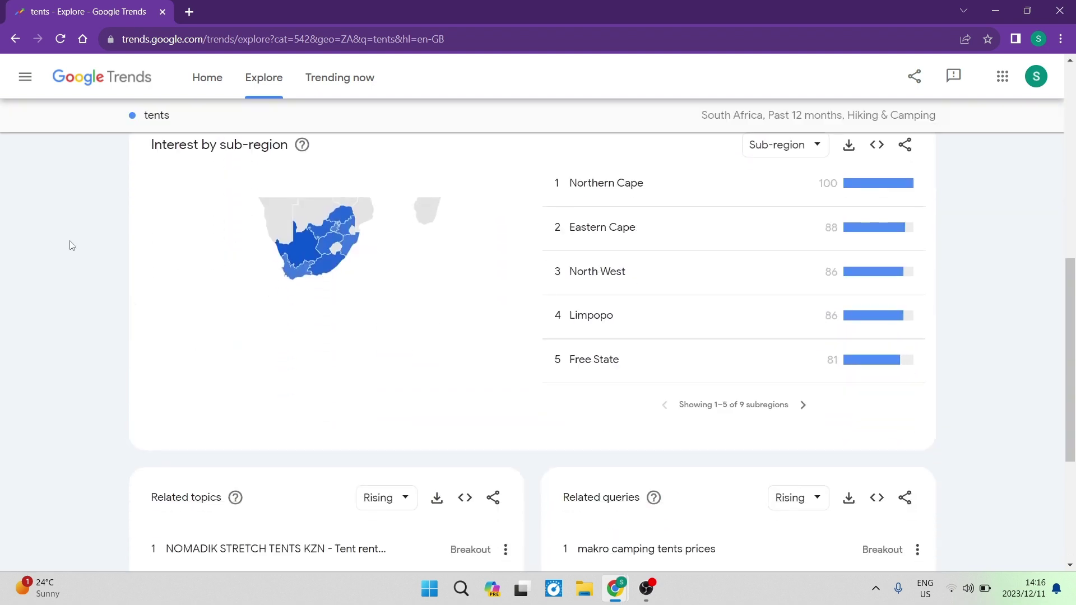
scroll(26, 230, up, 1)
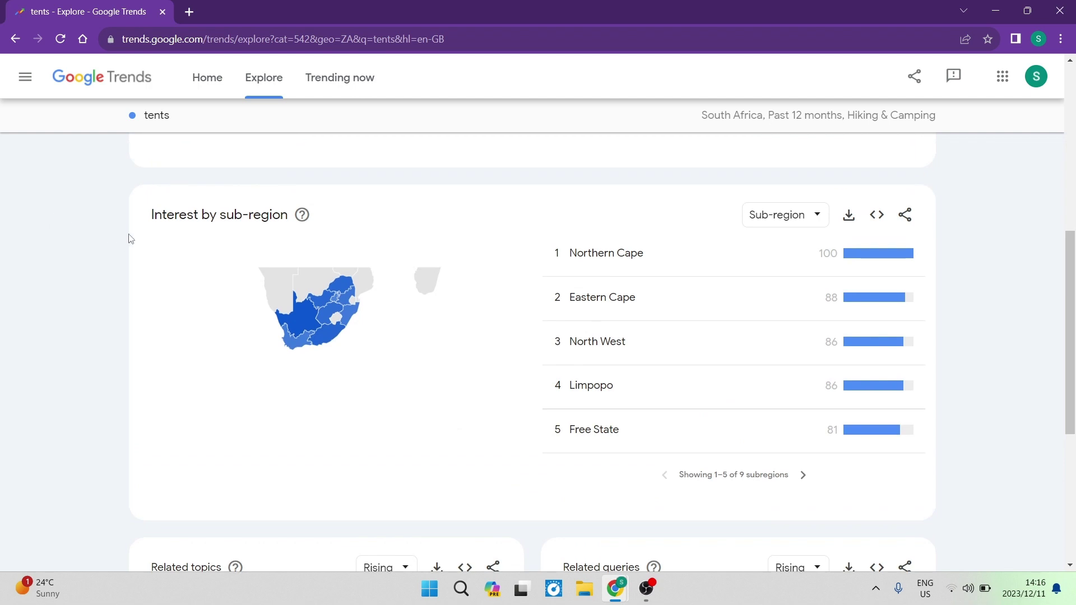
scroll(89, 339, down, 1)
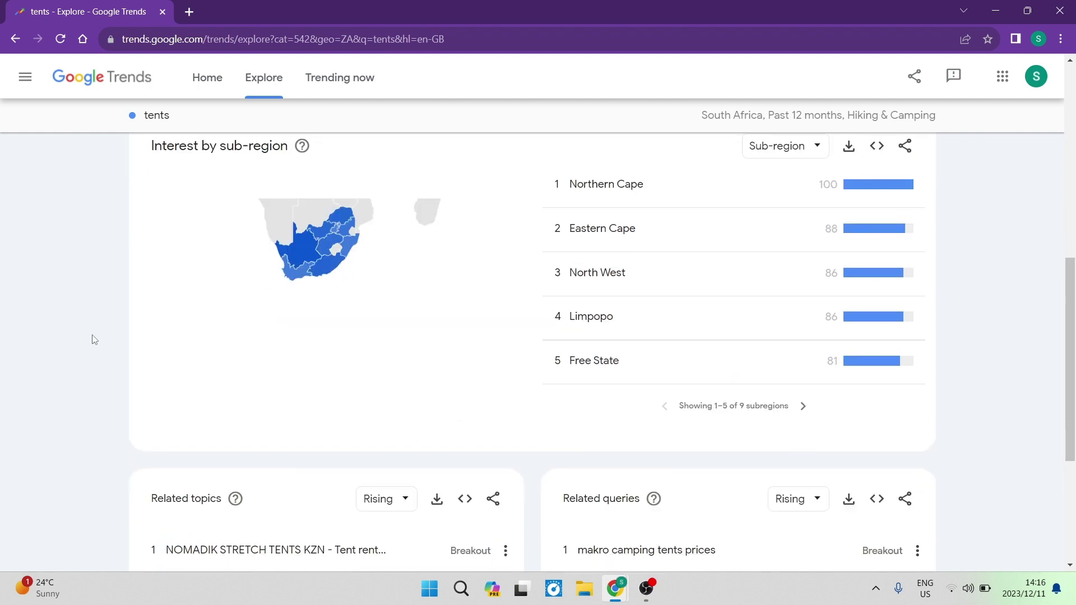
Check the breakdown options of the Interest by sub-region ranking and keep Sub-region selected.
scroll(95, 353, up, 1)
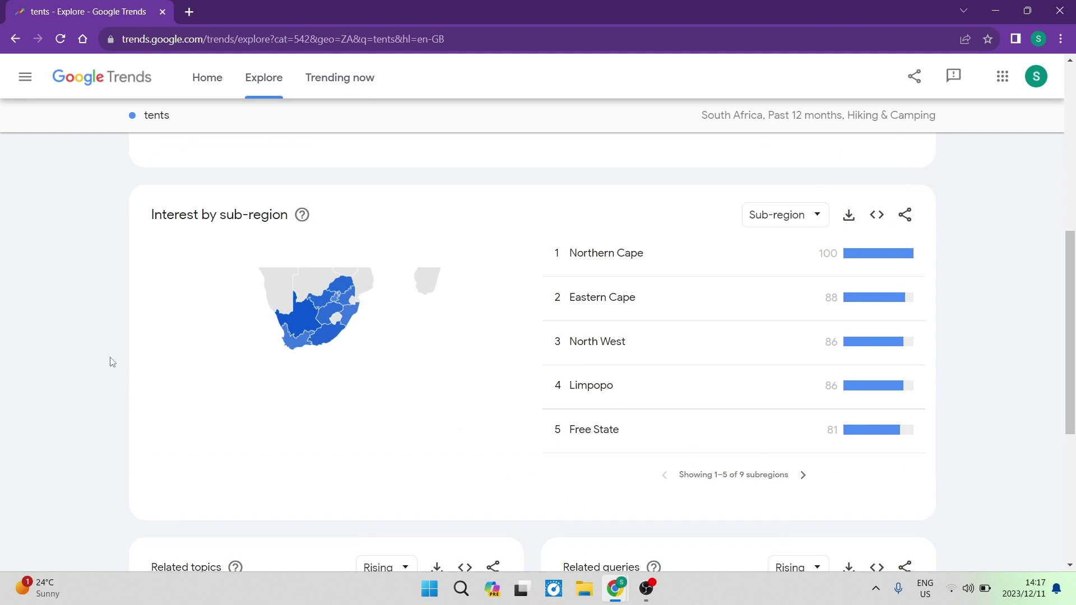
click(817, 218)
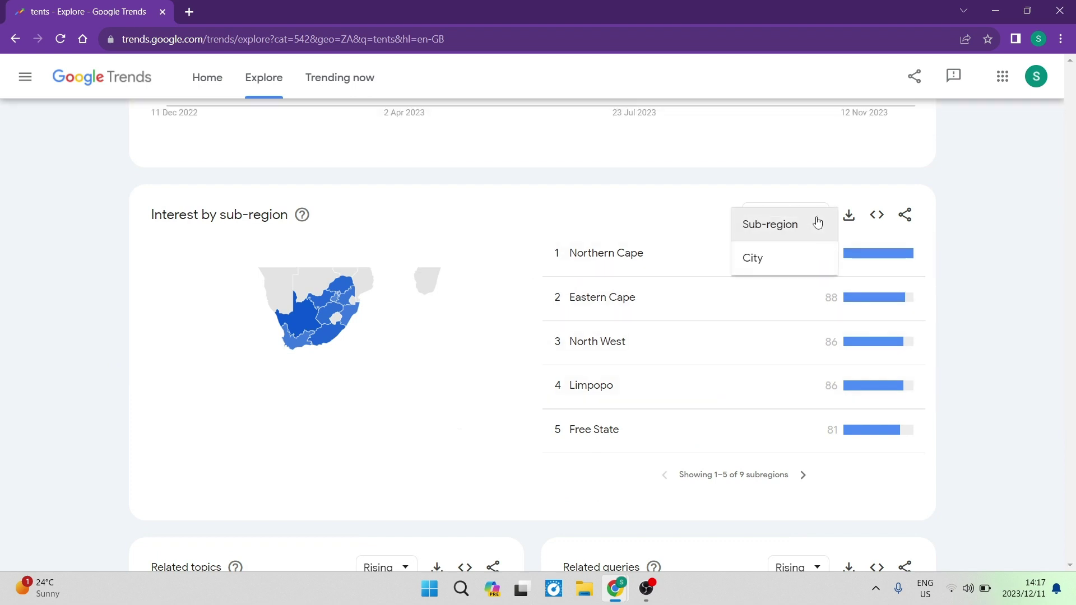
click(777, 227)
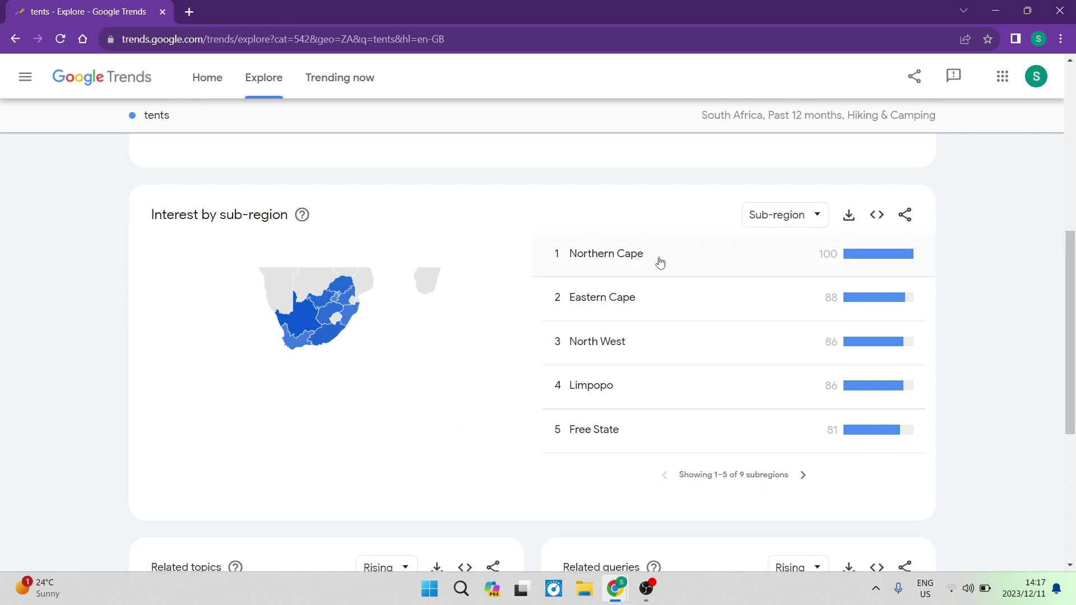
Open the Northern Cape results for "tents", return to the South Africa results and show the remaining sub-regions.
click(868, 260)
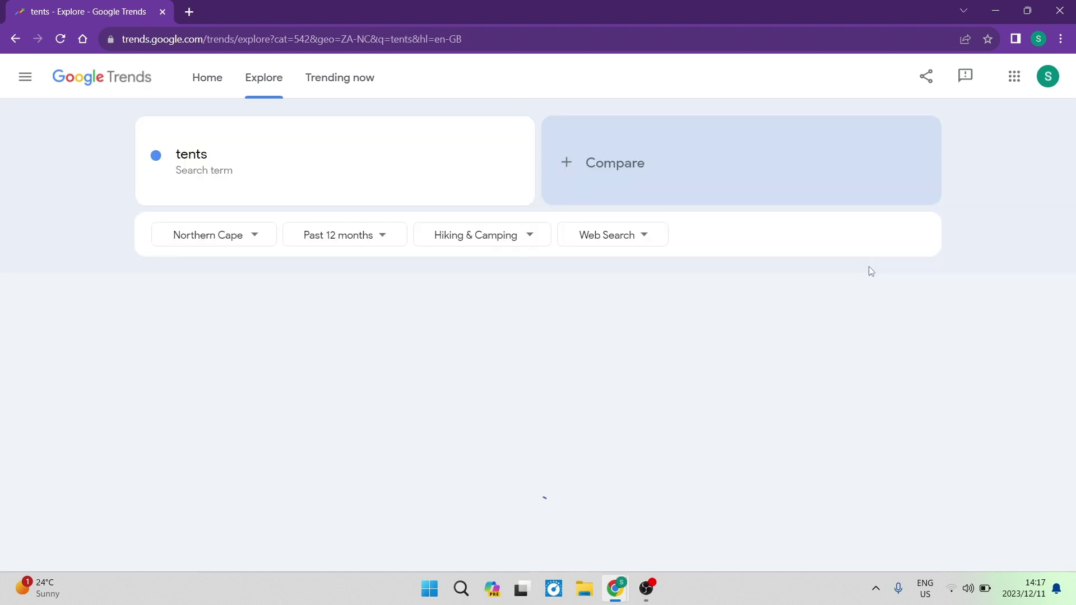
key(alt+Left)
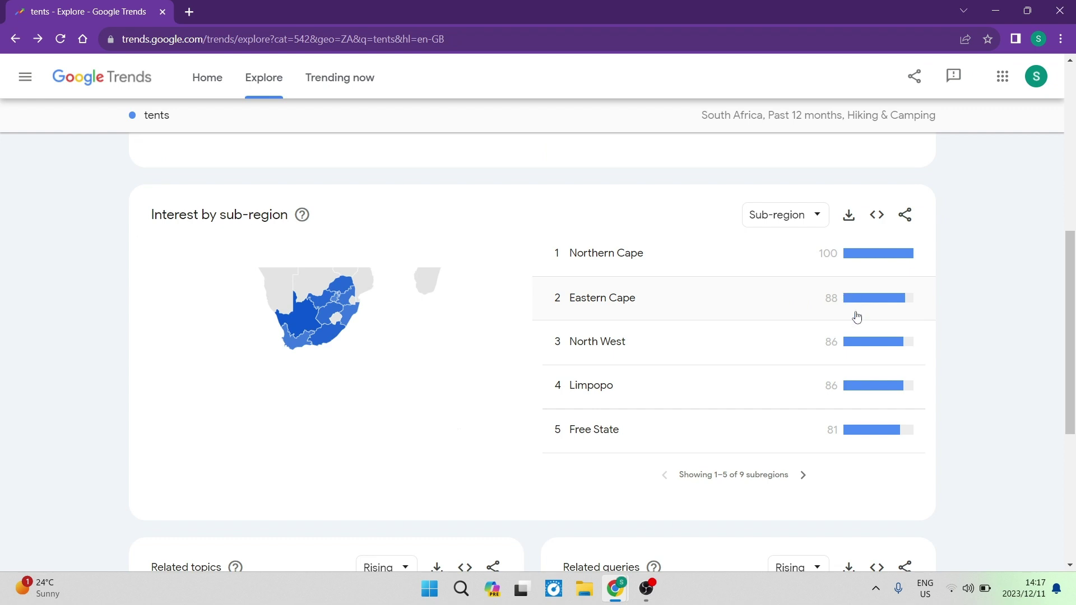
click(803, 476)
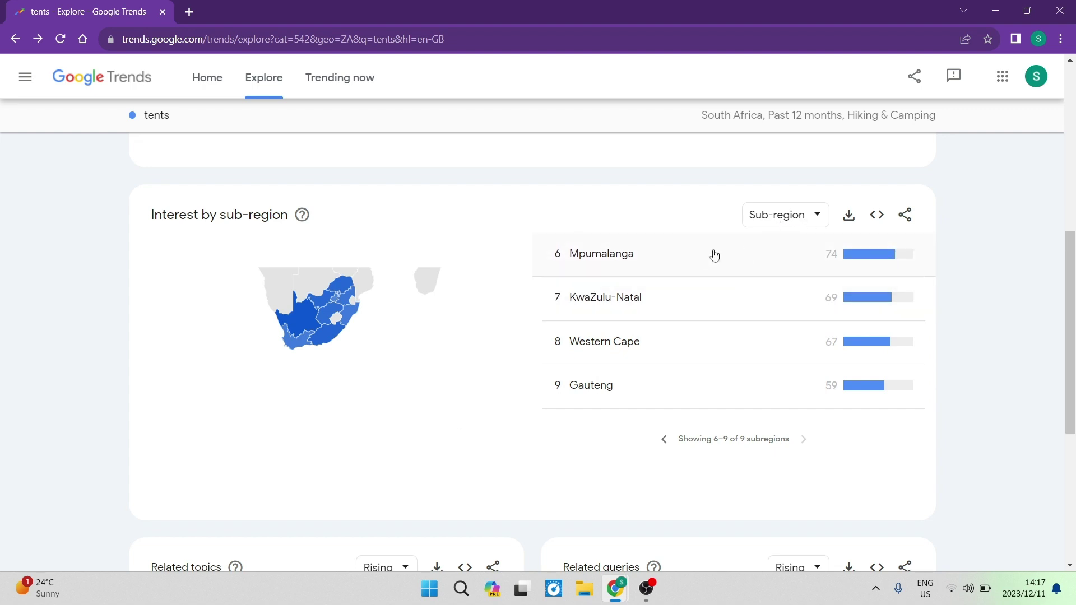
Examine the related topics for "tents", including the actions offered for NOMADIK STRETCH TENTS KZN and the second page of topics.
scroll(663, 281, down, 4)
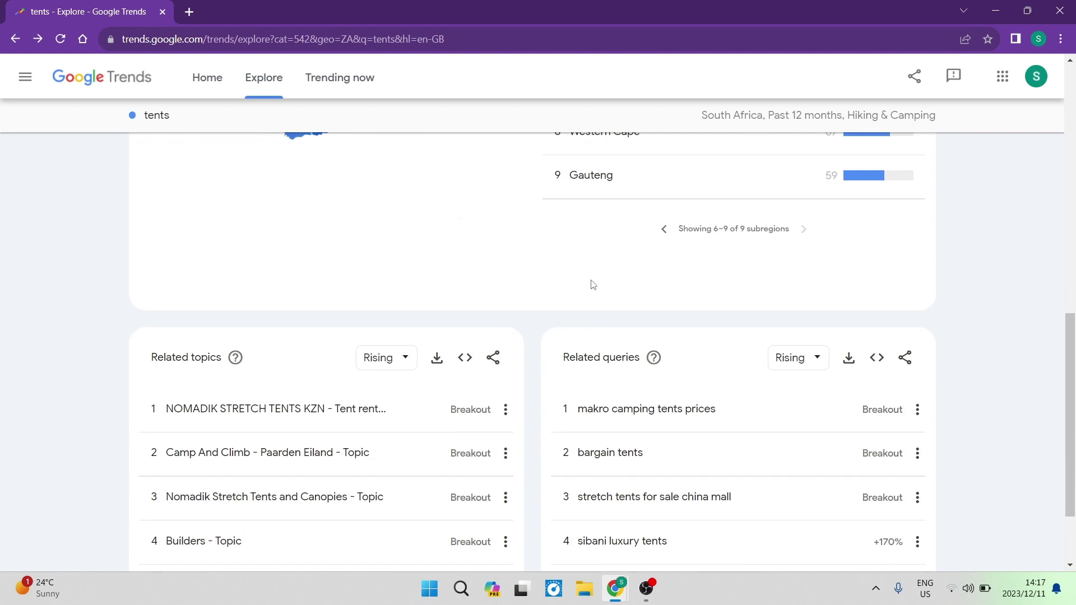
scroll(563, 287, down, 1)
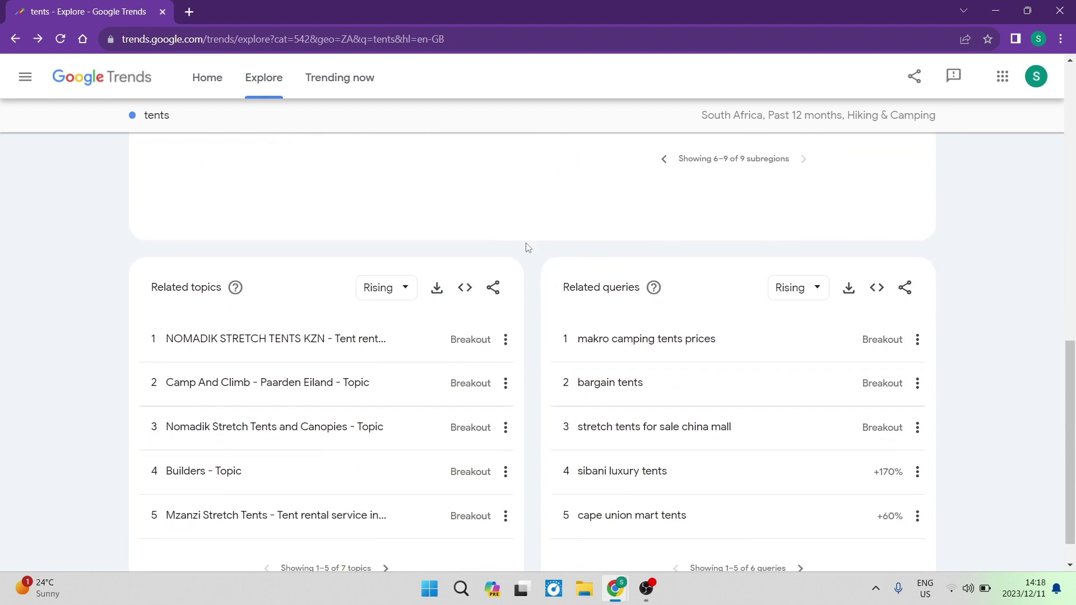
scroll(523, 247, down, 1)
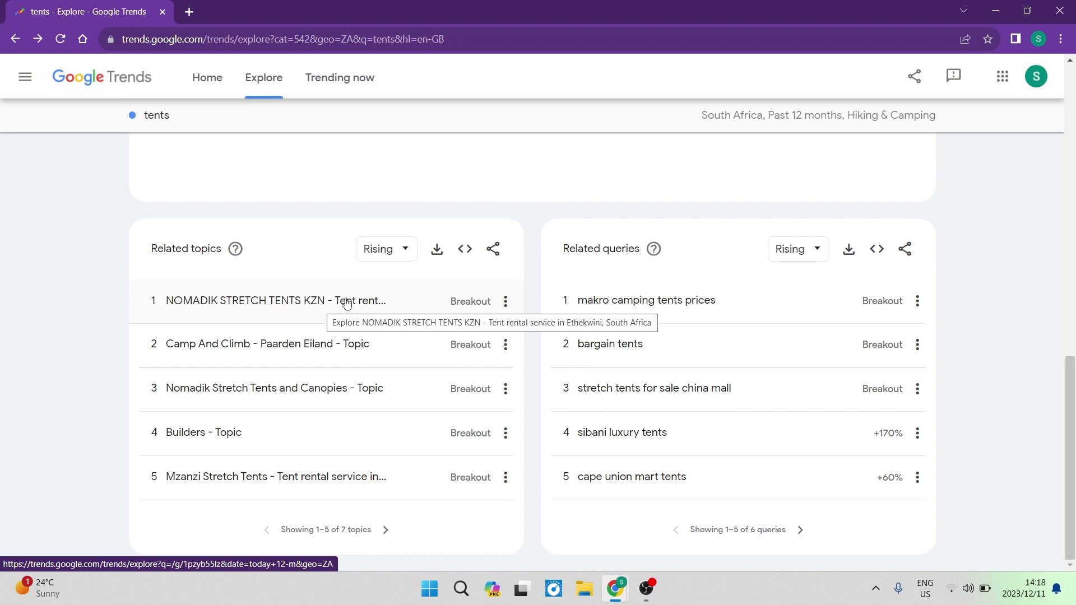
click(506, 302)
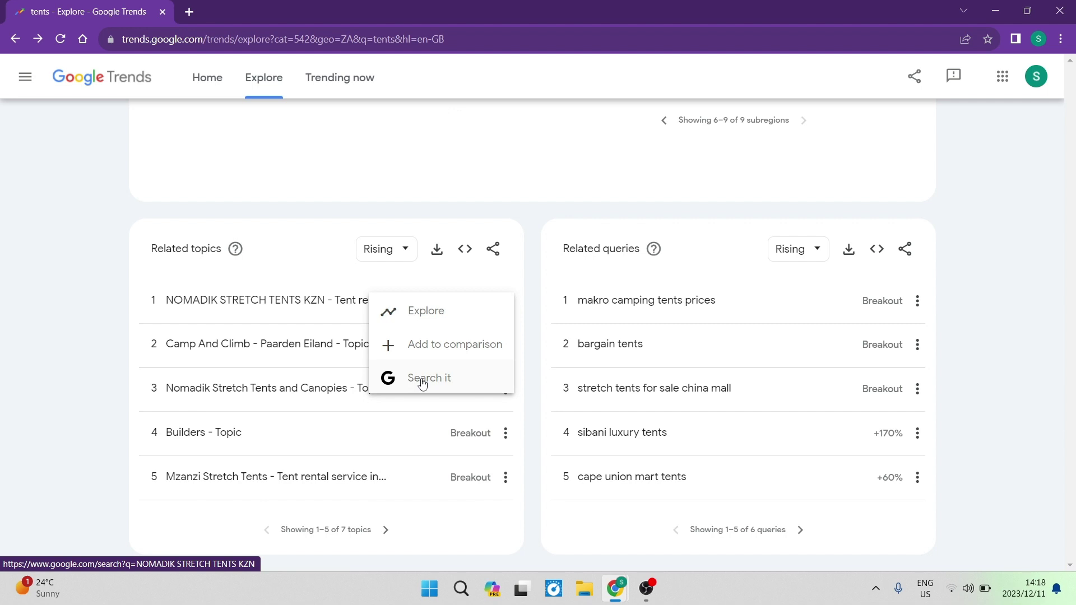
click(100, 297)
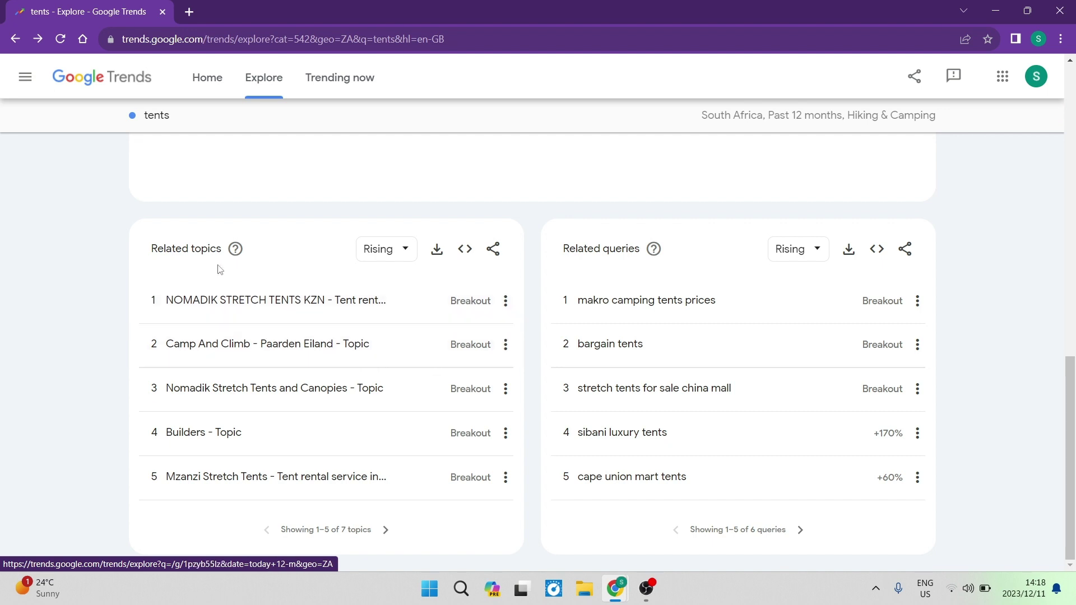
click(385, 531)
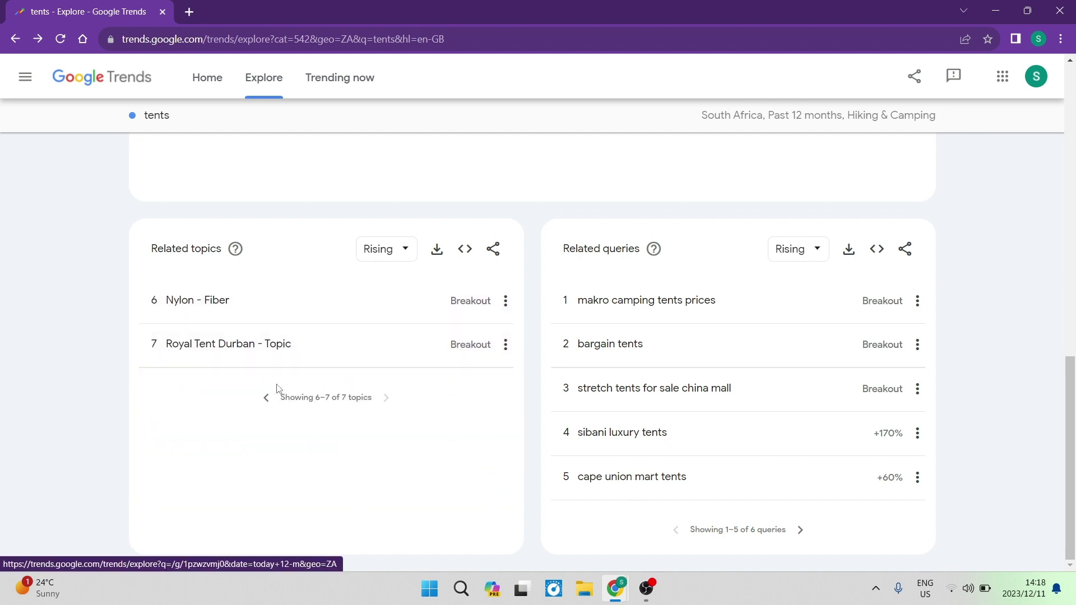
click(266, 398)
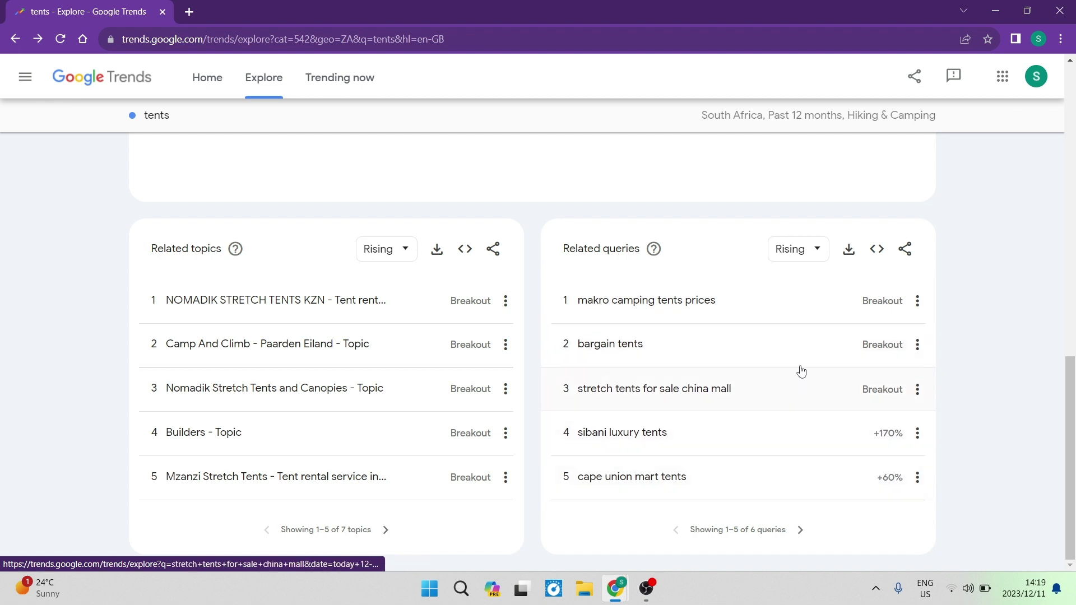
scroll(824, 375, up, 1)
scroll(801, 403, down, 1)
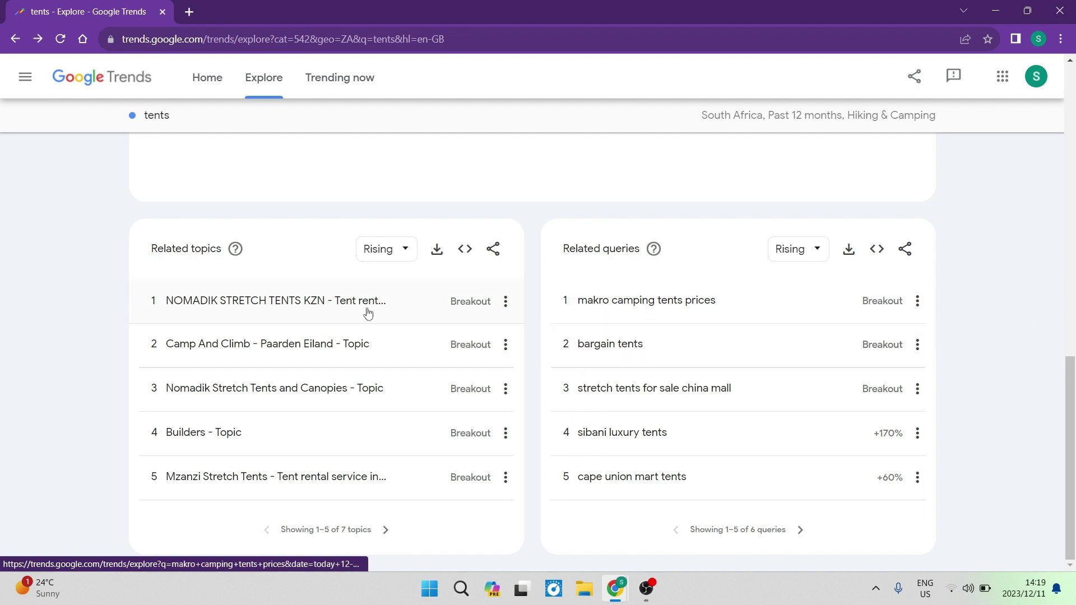
scroll(312, 323, up, 10)
scroll(264, 388, down, 3)
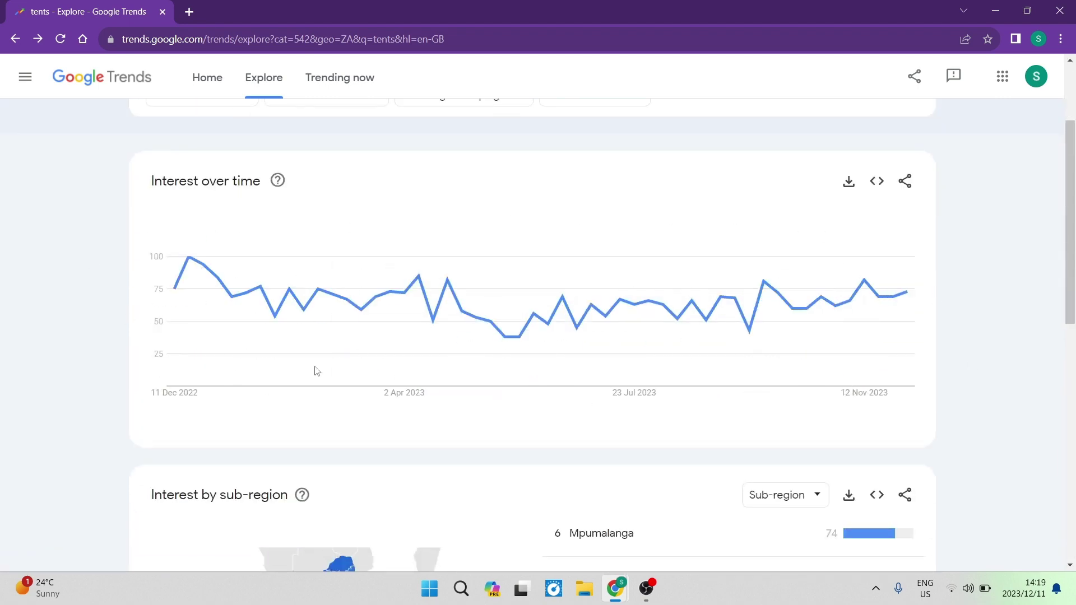
scroll(610, 303, up, 3)
scroll(612, 307, down, 15)
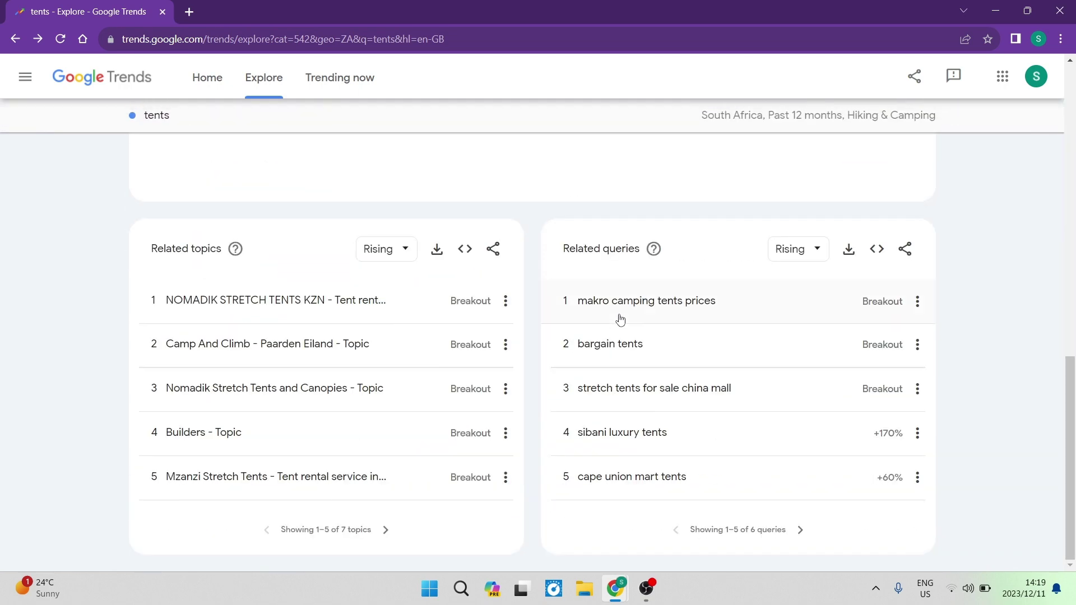
Set the Related topics list to Top and review the ranked topics.
scroll(672, 325, up, 1)
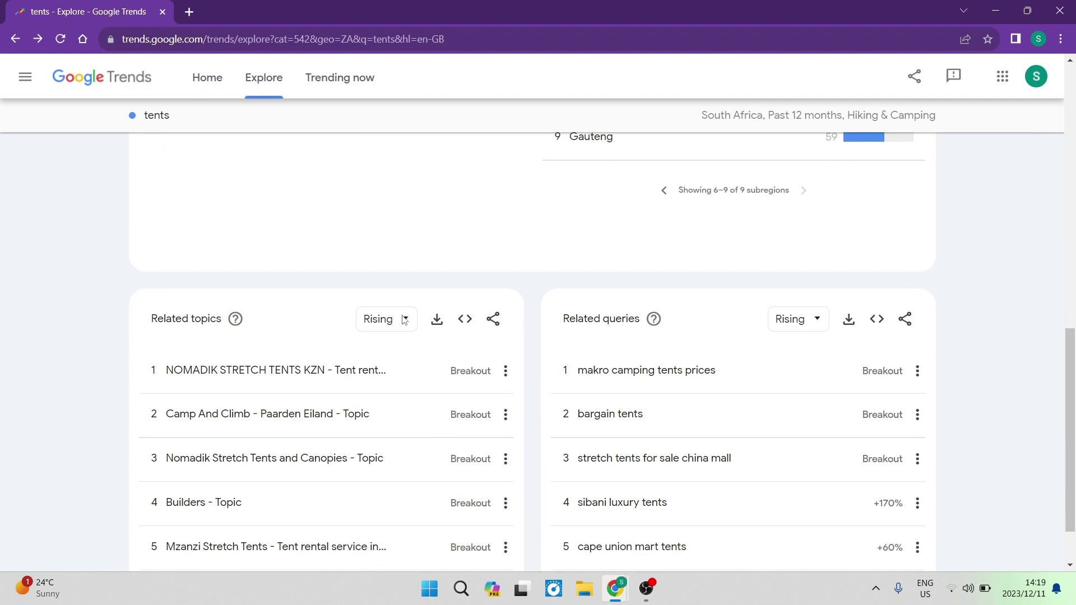
click(401, 319)
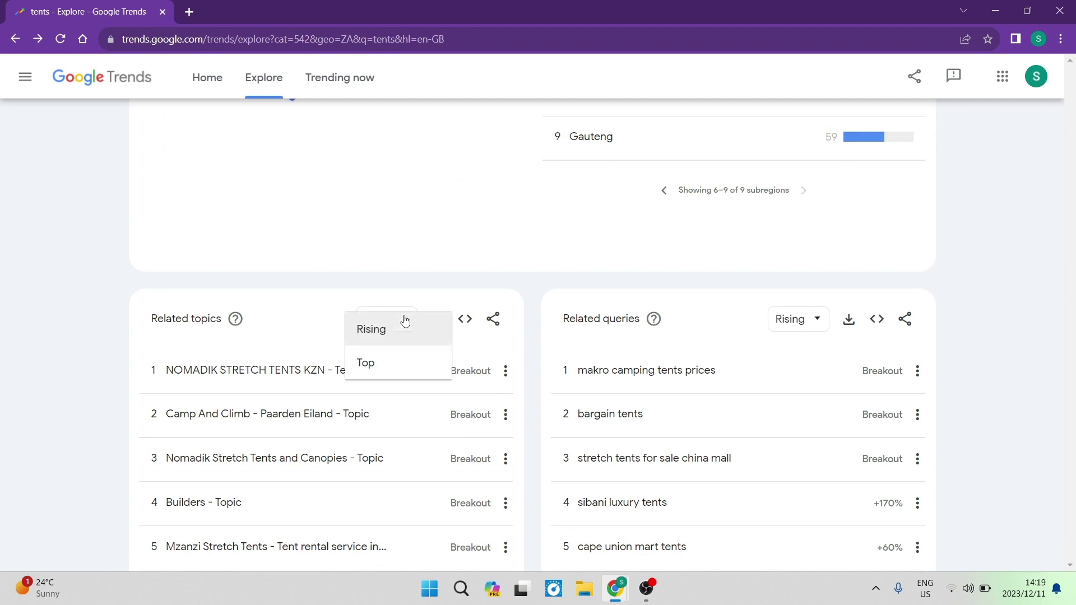
click(401, 363)
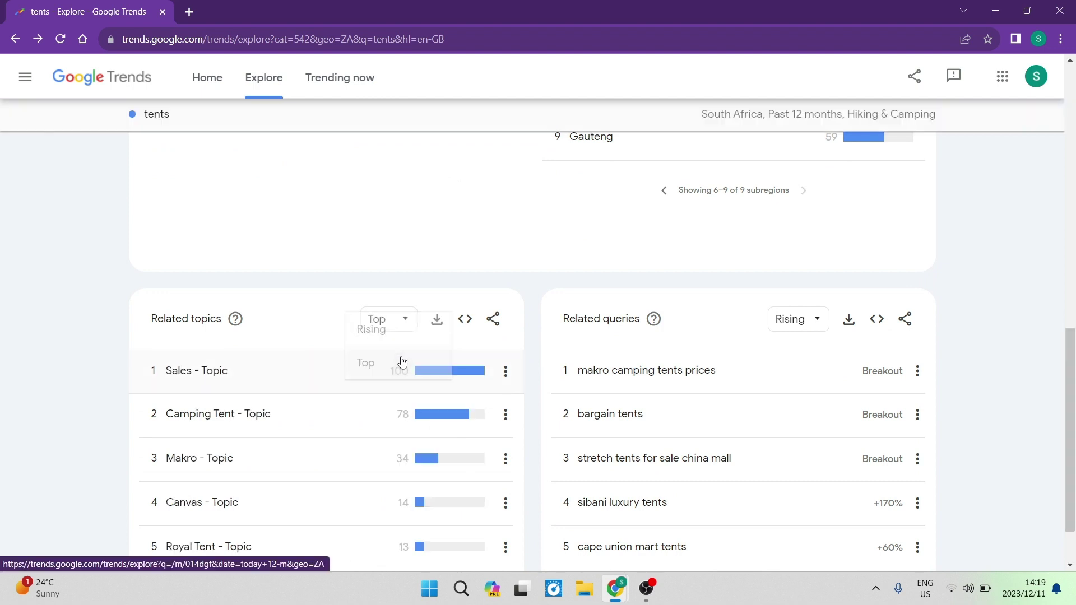
scroll(435, 364, down, 1)
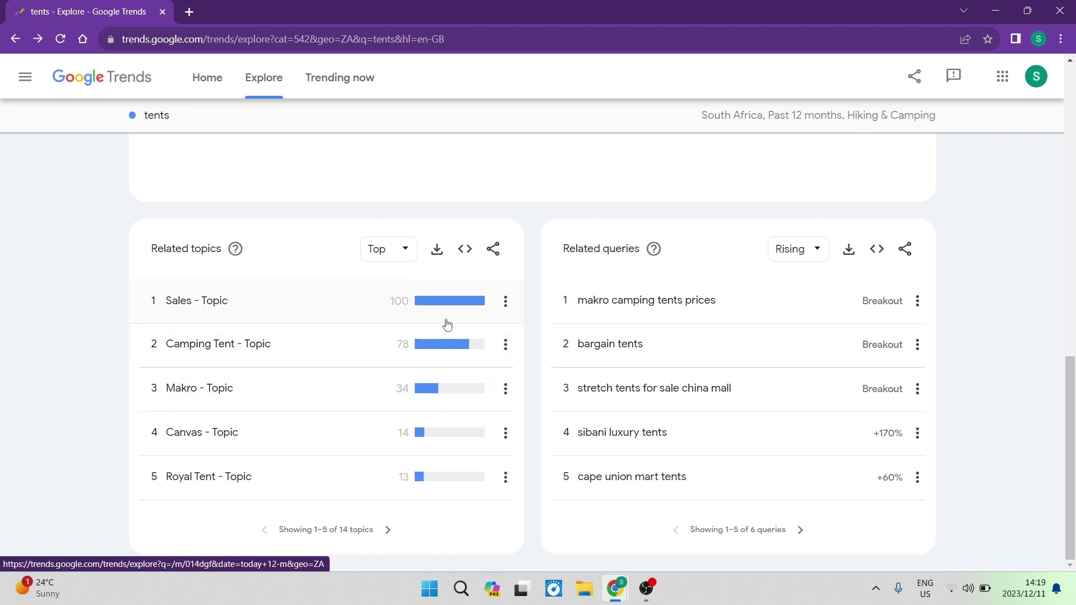
scroll(444, 442, up, 5)
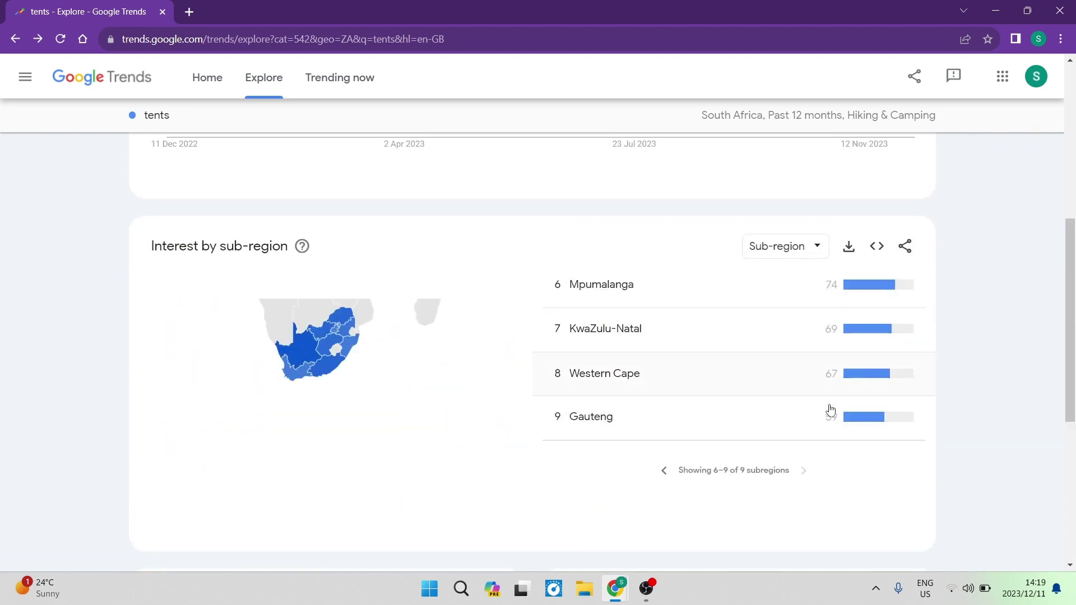
scroll(828, 408, down, 5)
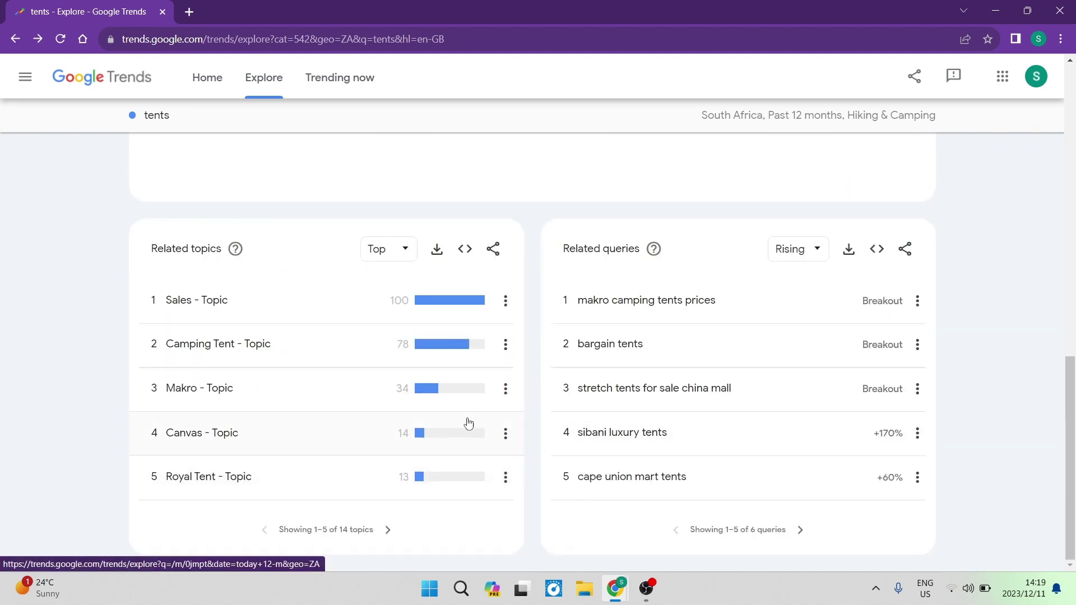
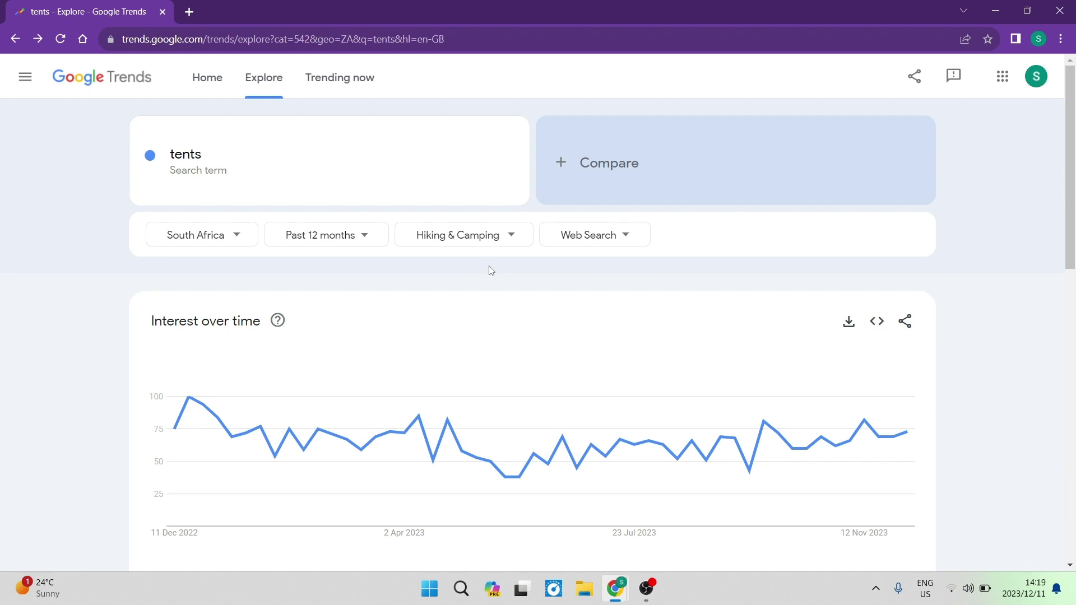
Replace the search term "tents" with Bed and breakfast, using the suggestion of the Accommodation type.
click(324, 149)
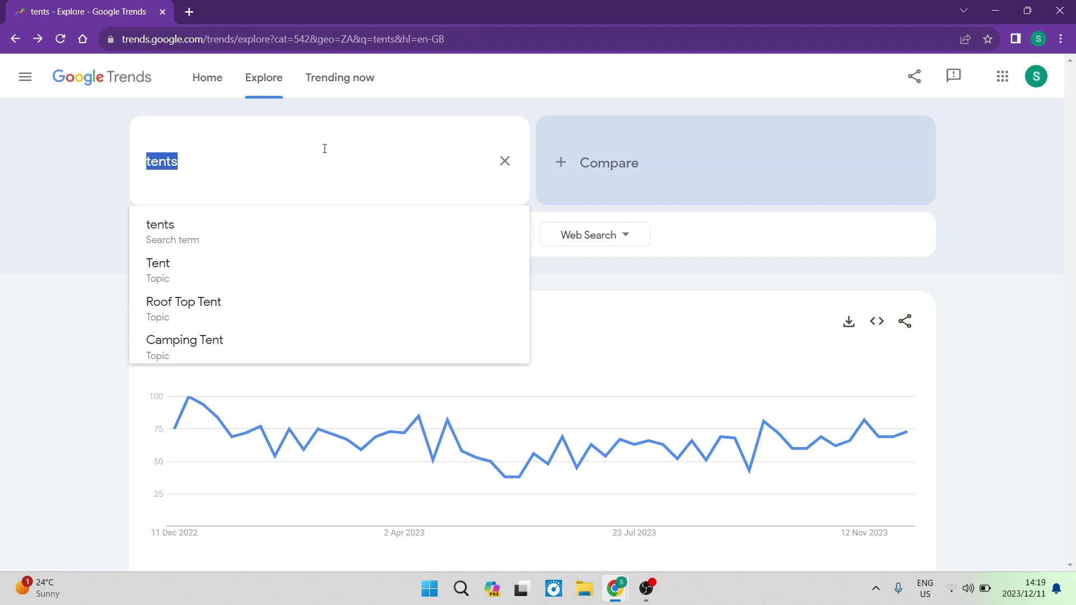
text(bed and breakfast)
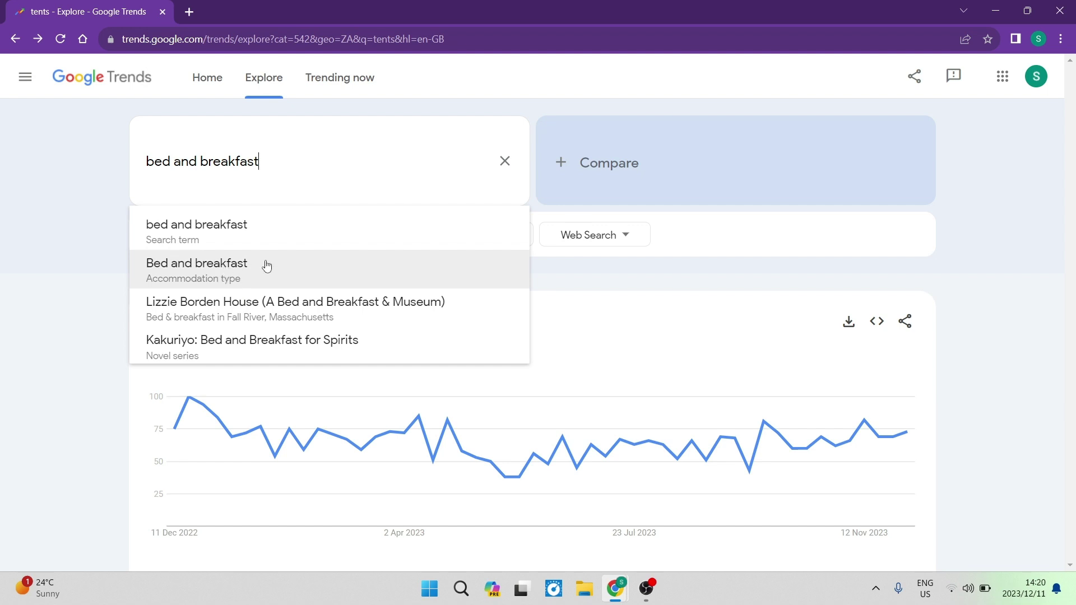
click(233, 276)
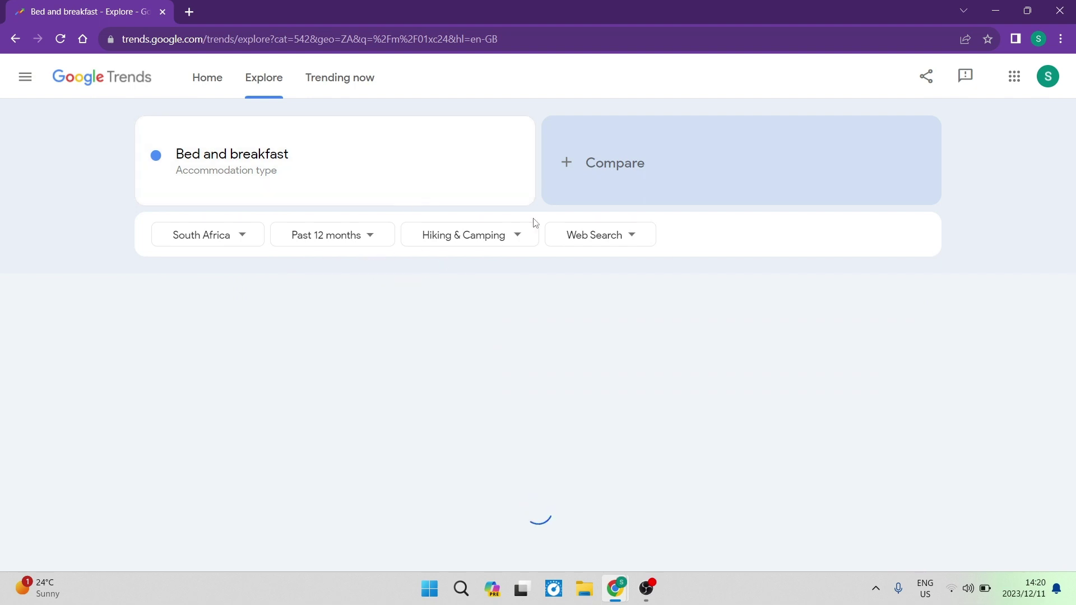
Add "camping" as a comparison term and change the first term to the plain search term "bed and breakfast".
click(639, 167)
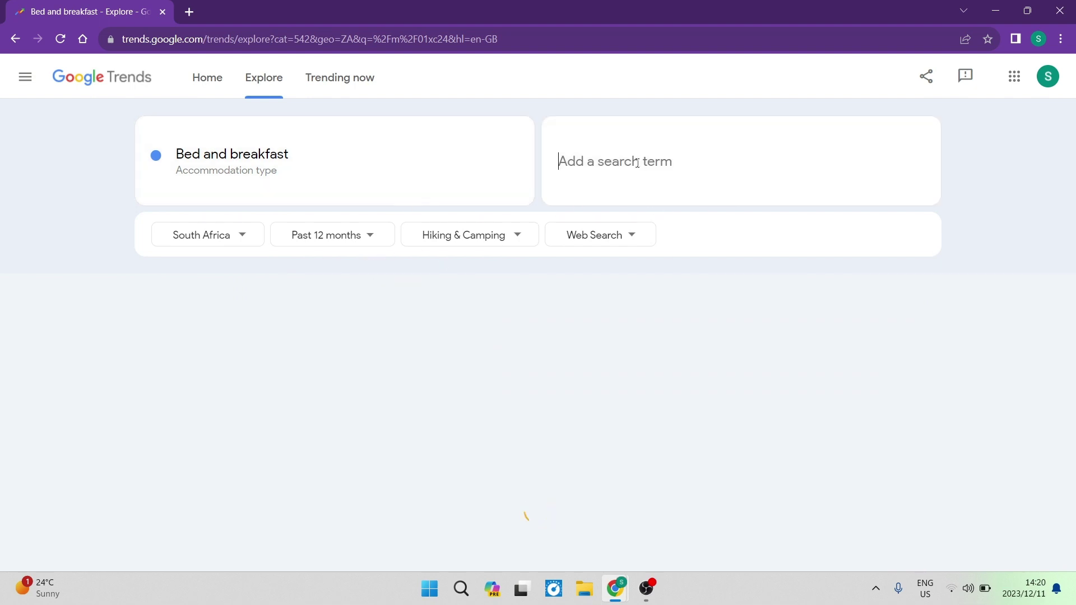
text(camping)
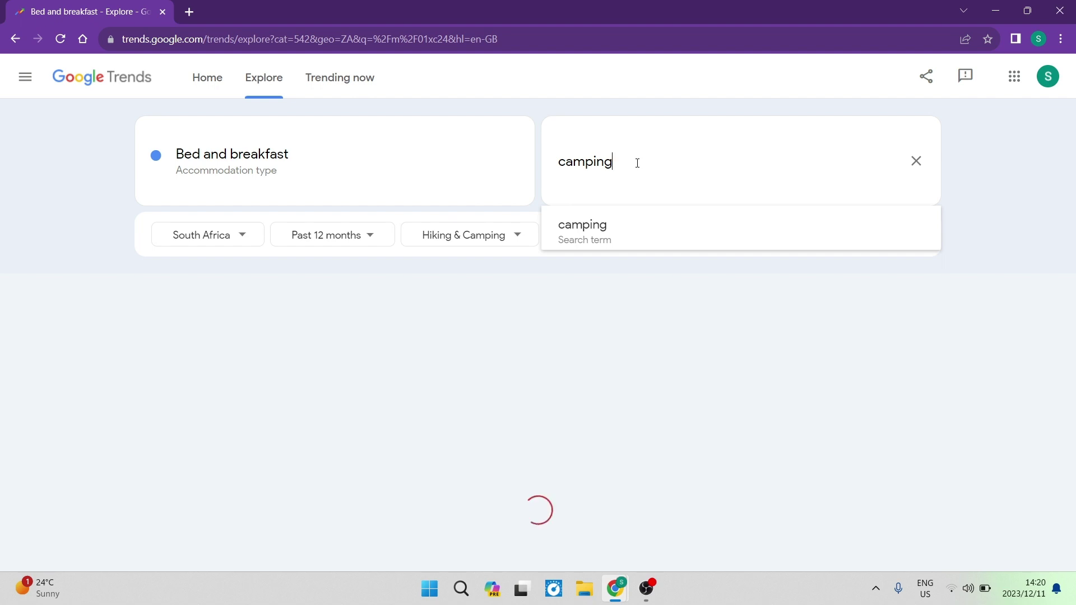
key(Return)
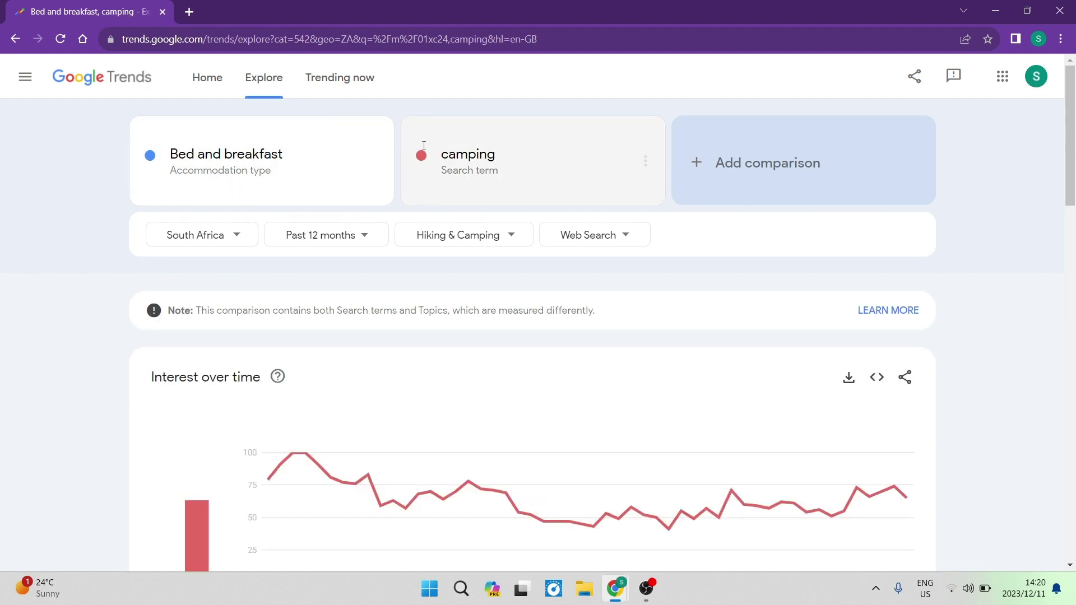
click(294, 160)
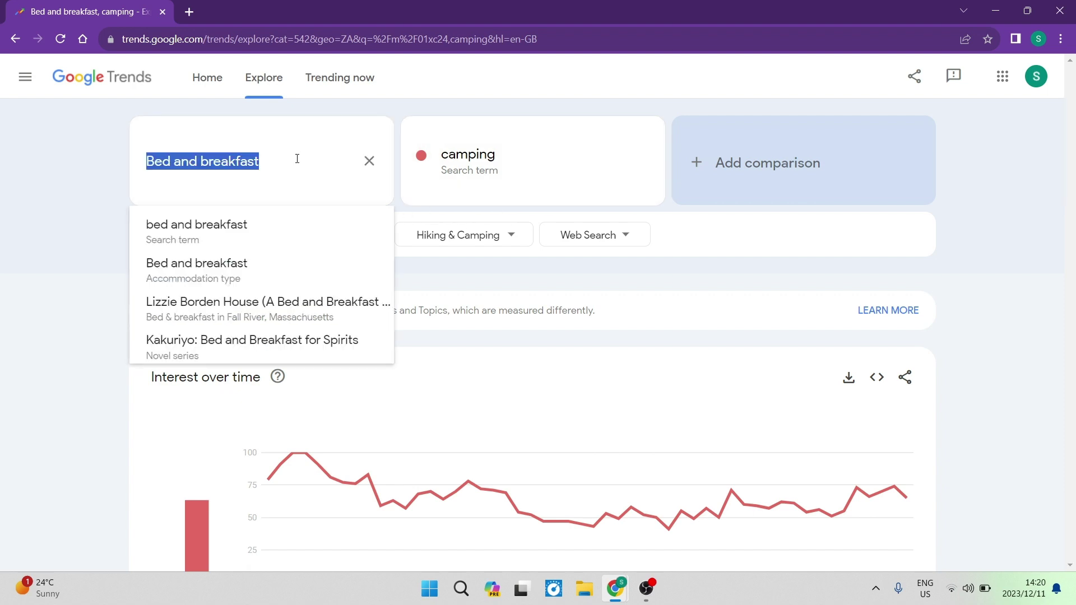
click(212, 230)
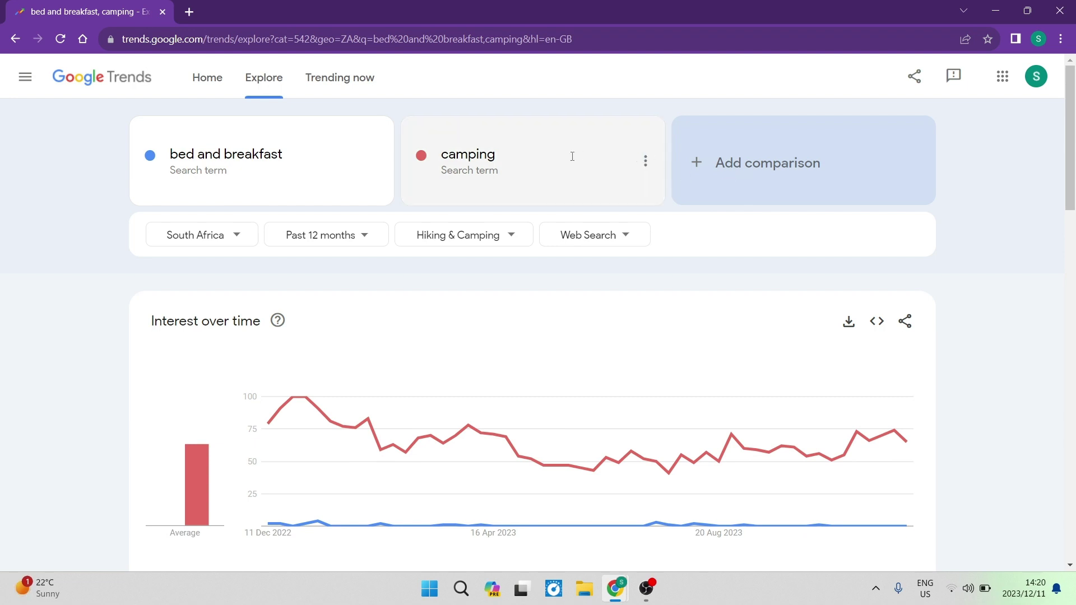
Change the comparison's category filter from Hiking & Camping to Specialty Travel, found under Travel.
scroll(211, 191, down, 1)
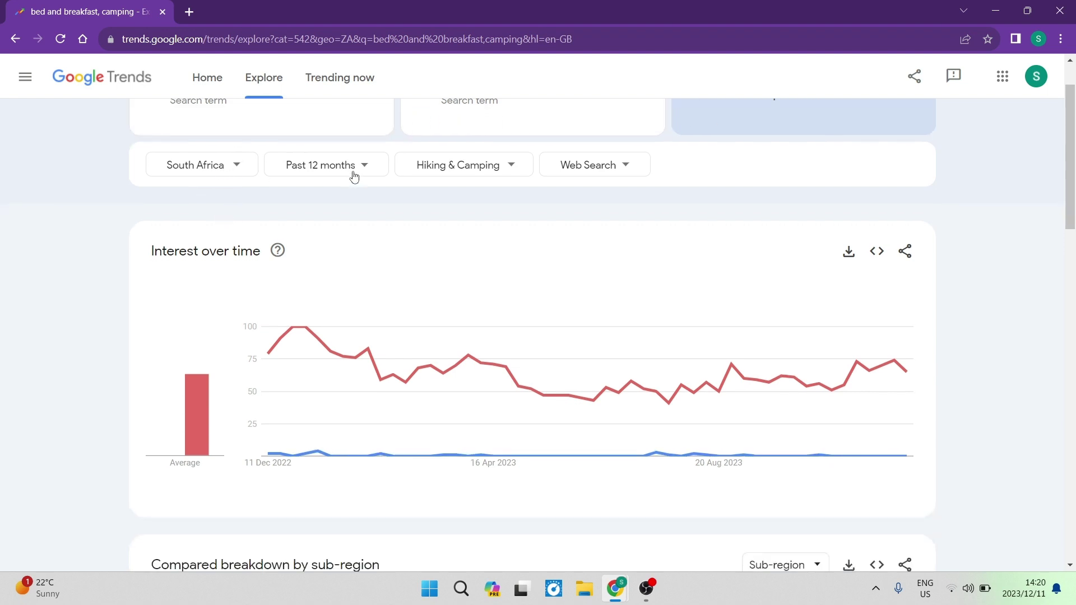
click(485, 167)
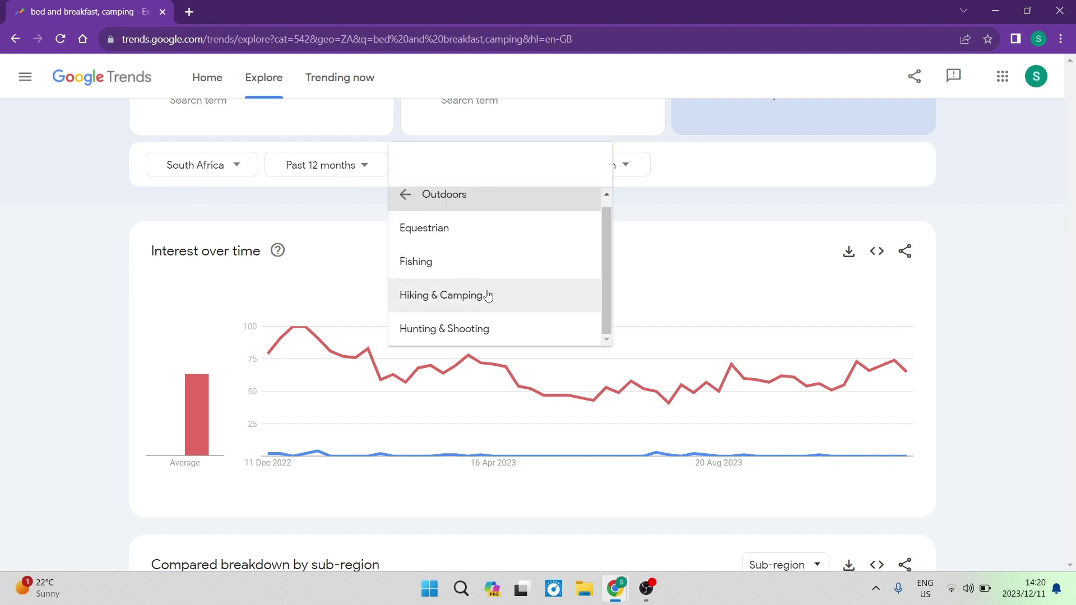
click(404, 196)
click(404, 195)
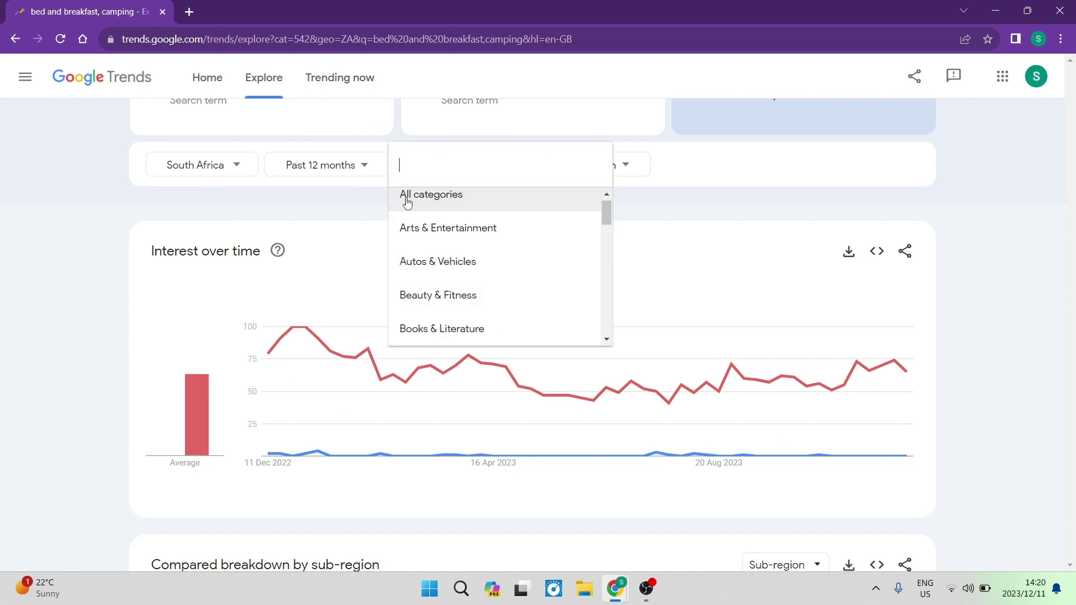
scroll(455, 248, down, 4)
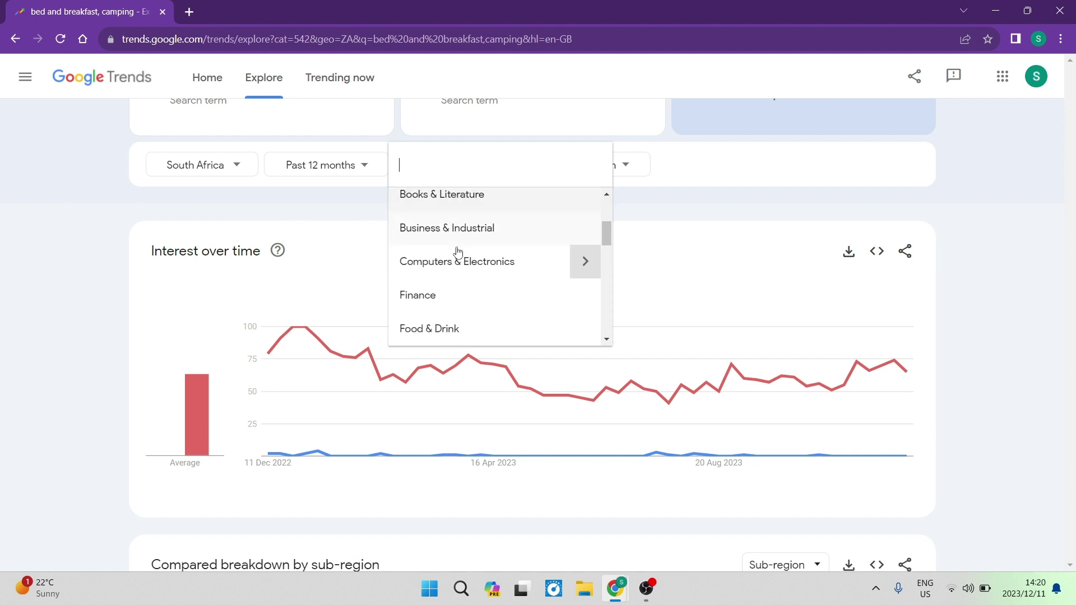
scroll(466, 272, down, 1)
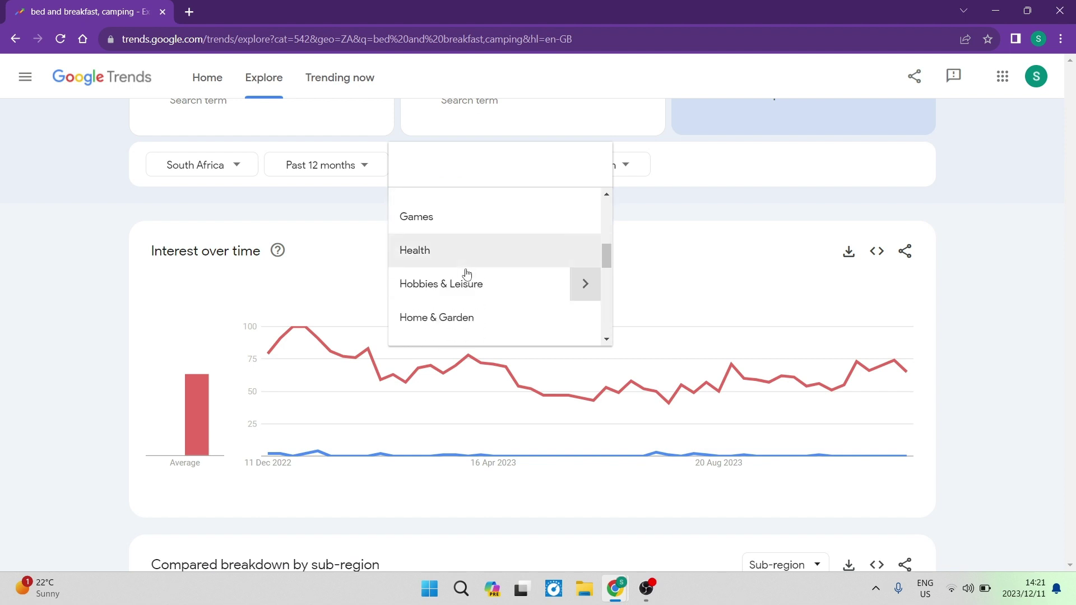
scroll(467, 273, down, 6)
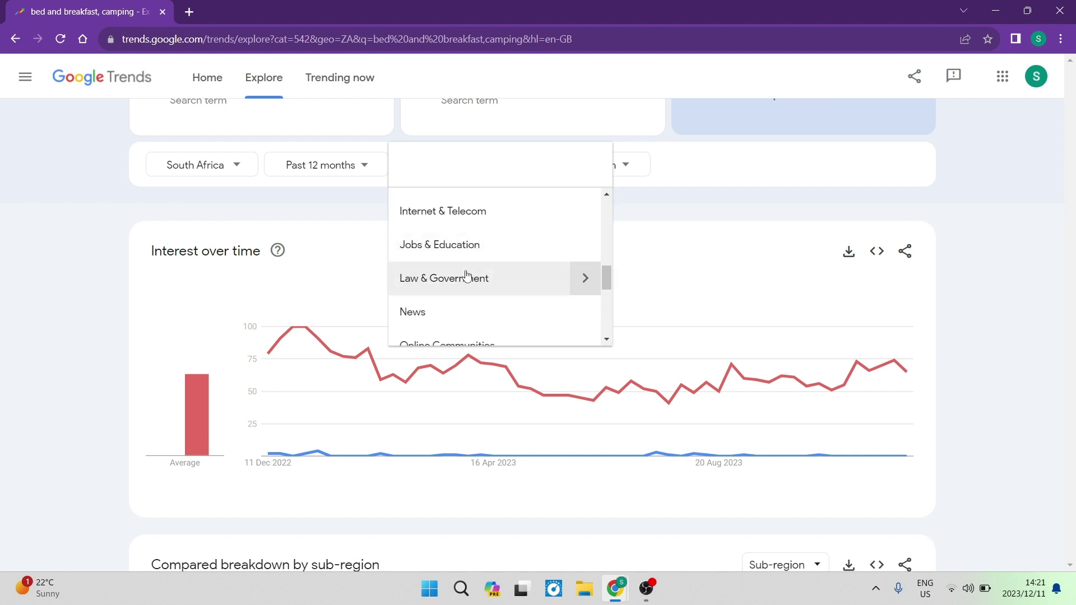
click(582, 335)
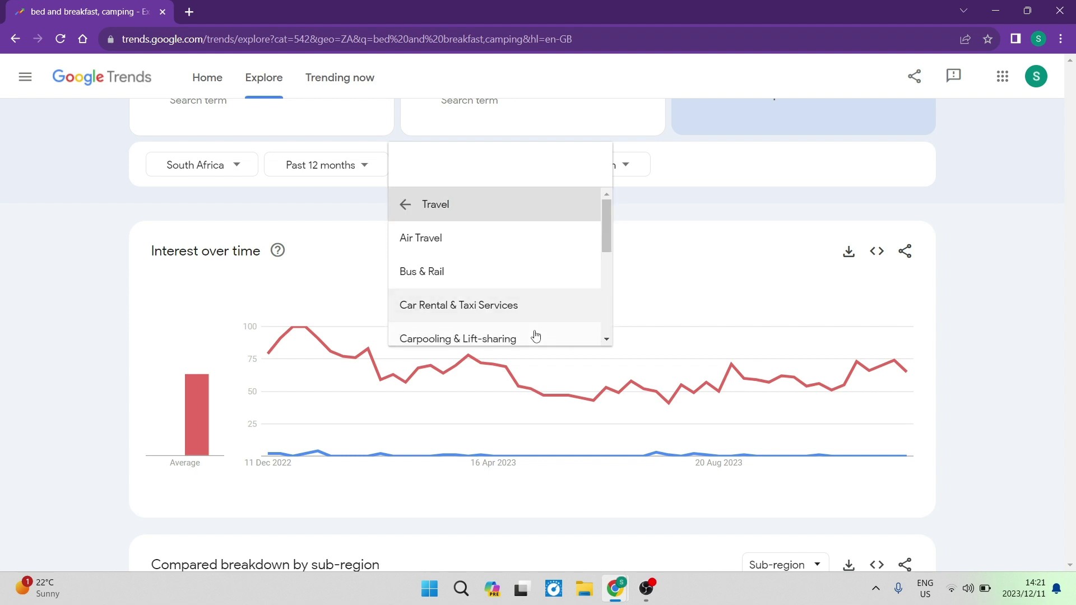
drag(608, 225, 607, 273)
scroll(560, 279, down, 3)
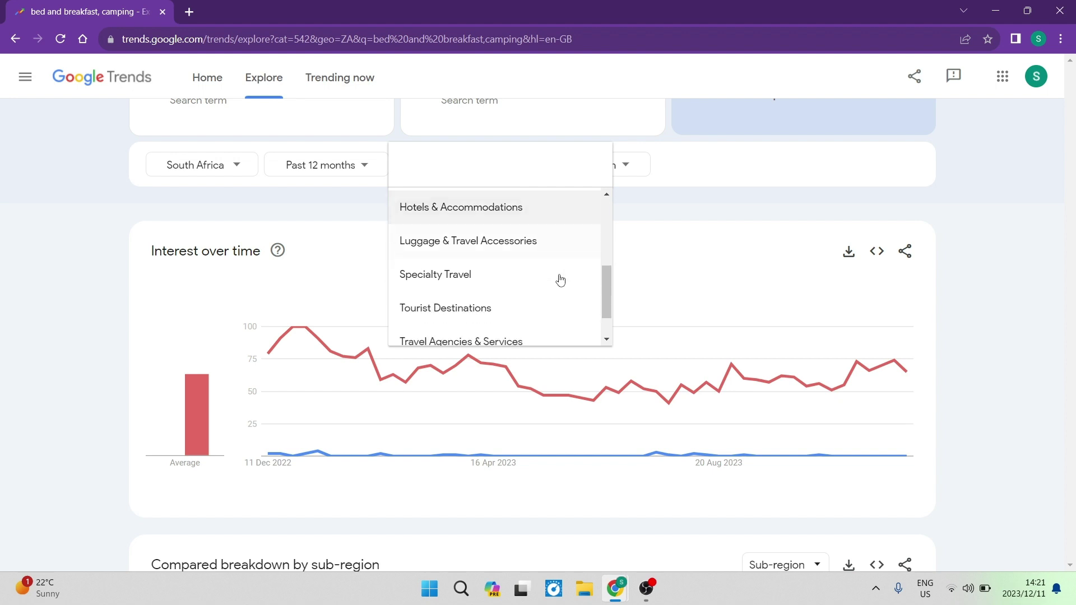
scroll(480, 274, down, 1)
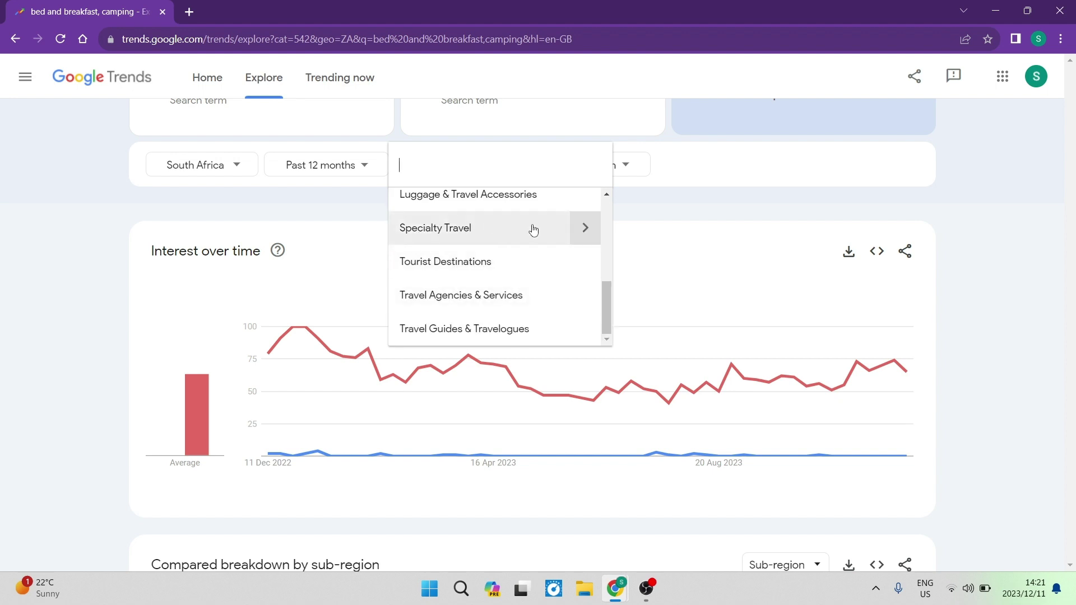
click(581, 228)
scroll(531, 270, down, 1)
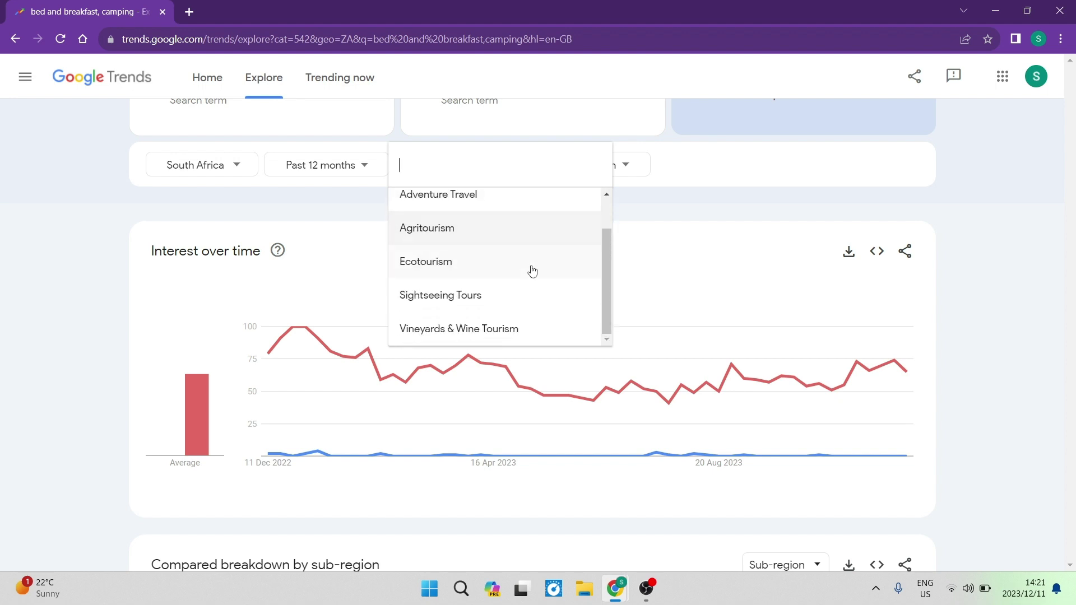
scroll(535, 319, up, 1)
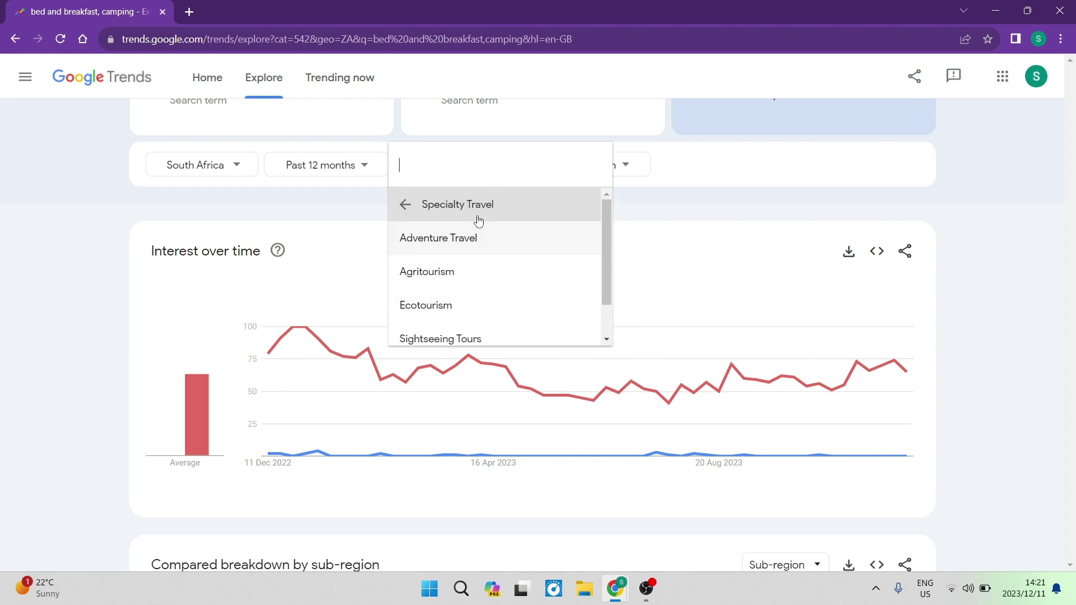
click(444, 206)
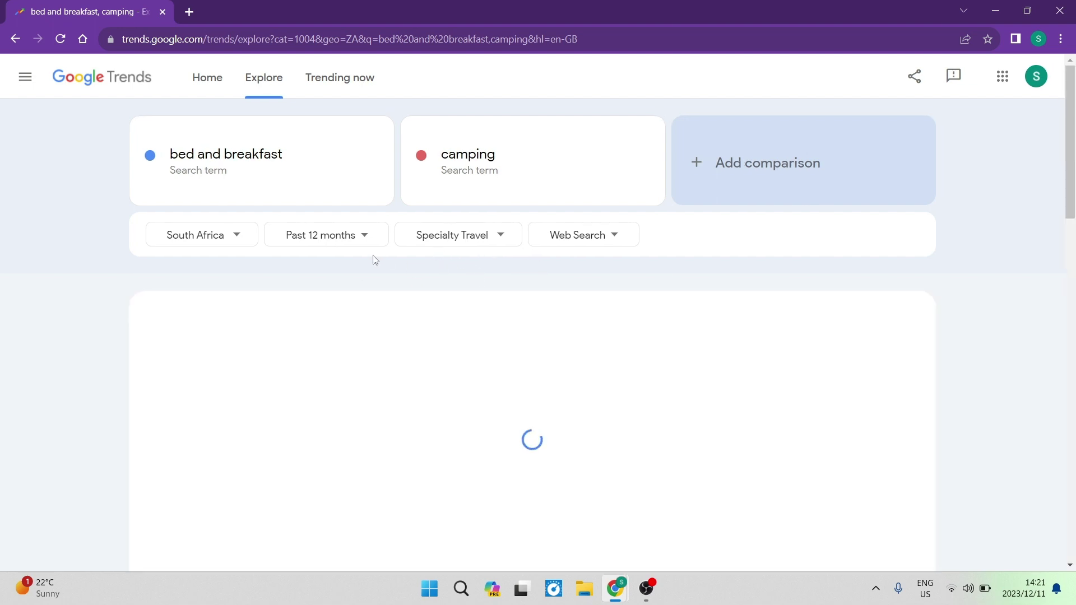
Check the average search interest for "camping" and "bed and breakfast" in the Interest over time chart.
scroll(186, 353, down, 2)
mouse_move(194, 354)
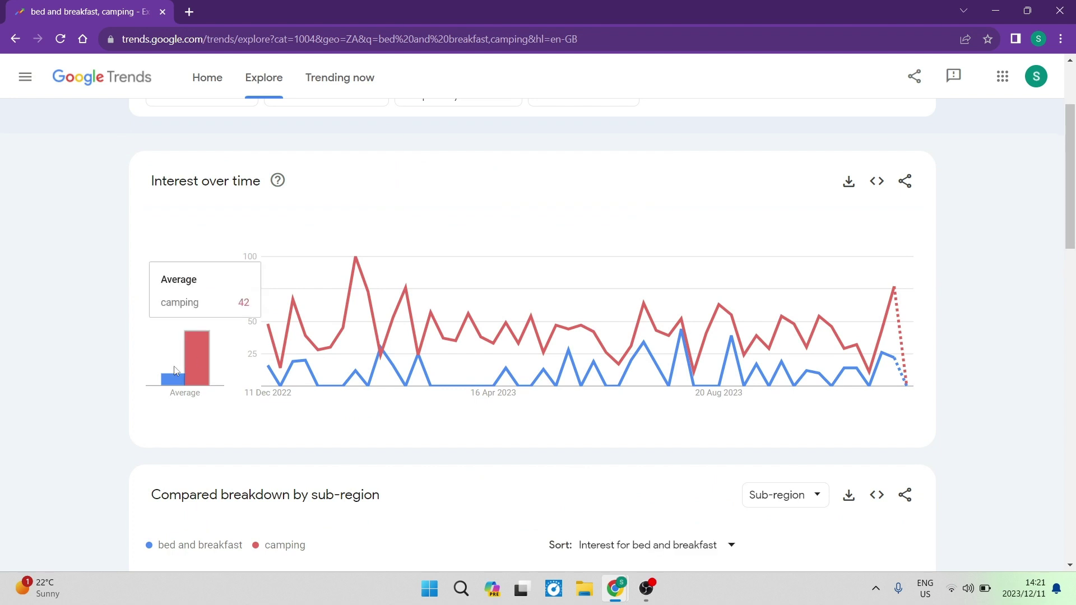
mouse_move(174, 385)
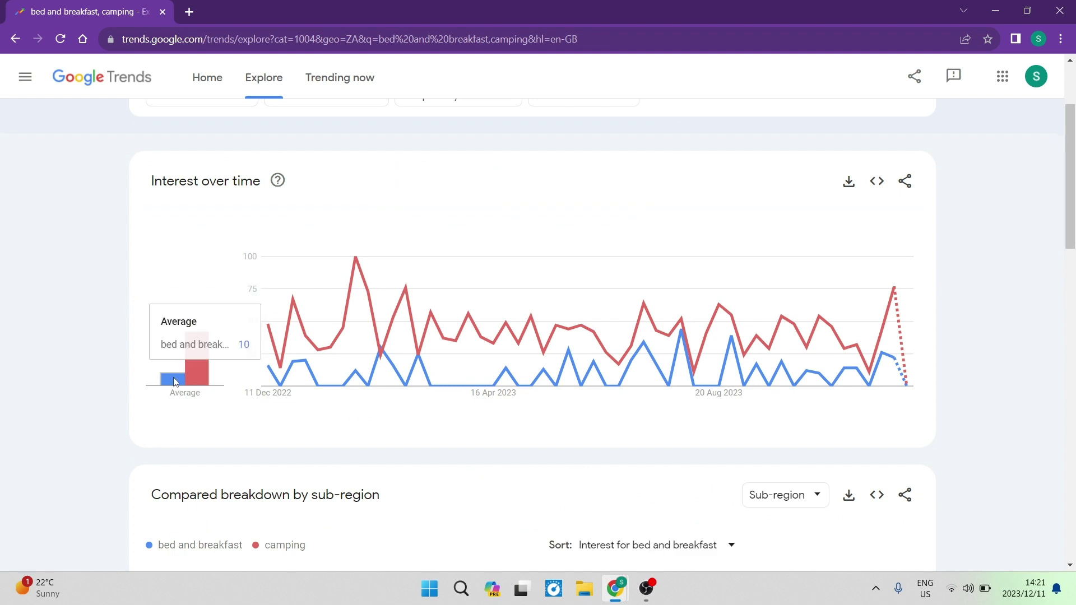
mouse_move(275, 350)
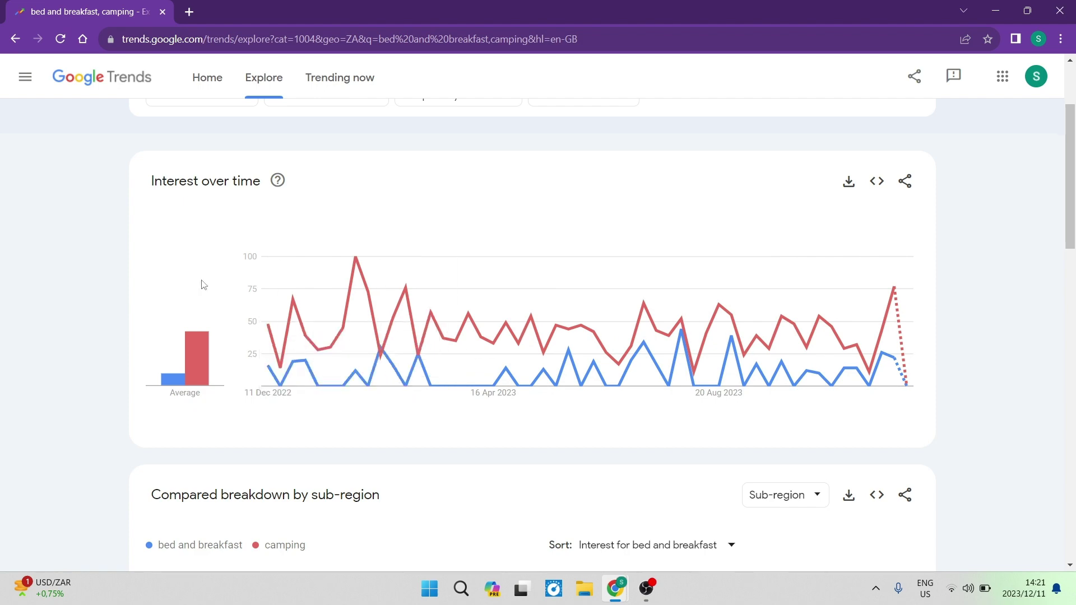
Review the compared sub-region breakdown and each term's regional interest and related queries, then return to the Interest over time chart.
scroll(615, 343, up, 3)
scroll(616, 346, down, 7)
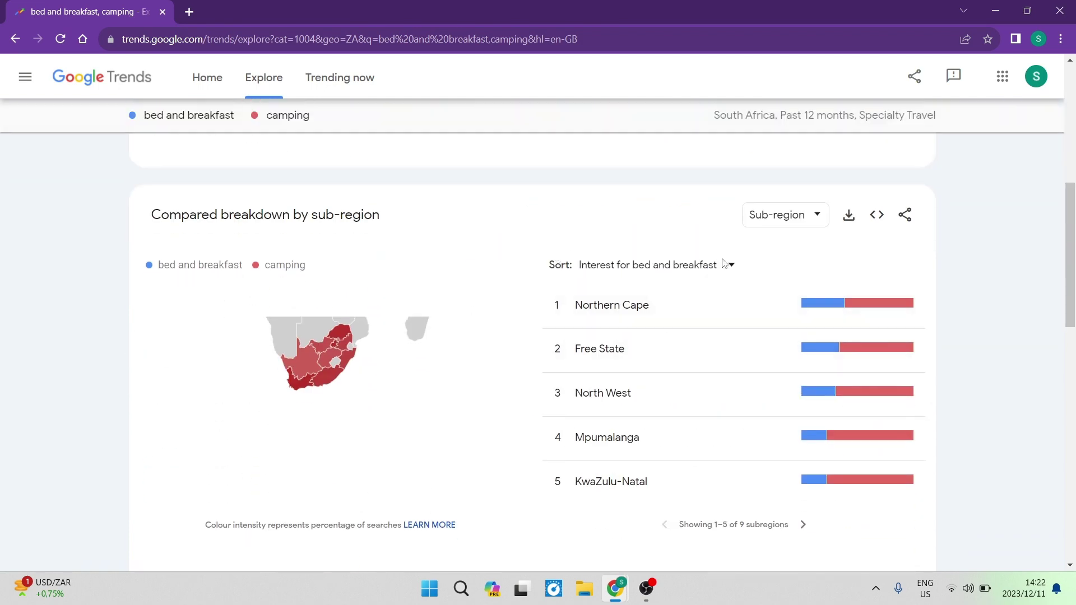
scroll(751, 420, down, 5)
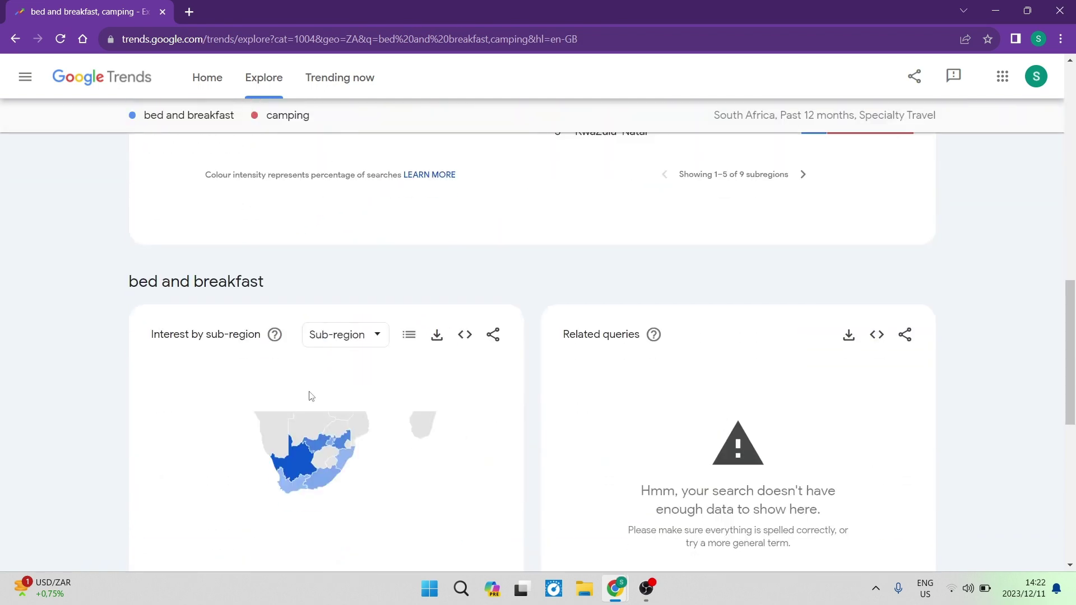
scroll(237, 342, down, 4)
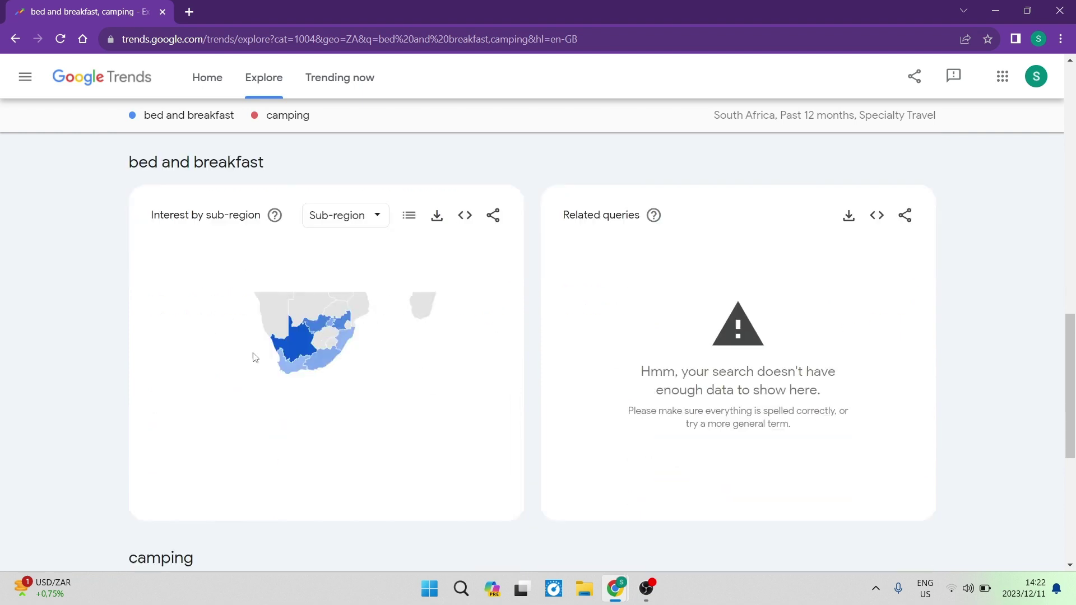
scroll(571, 289, up, 3)
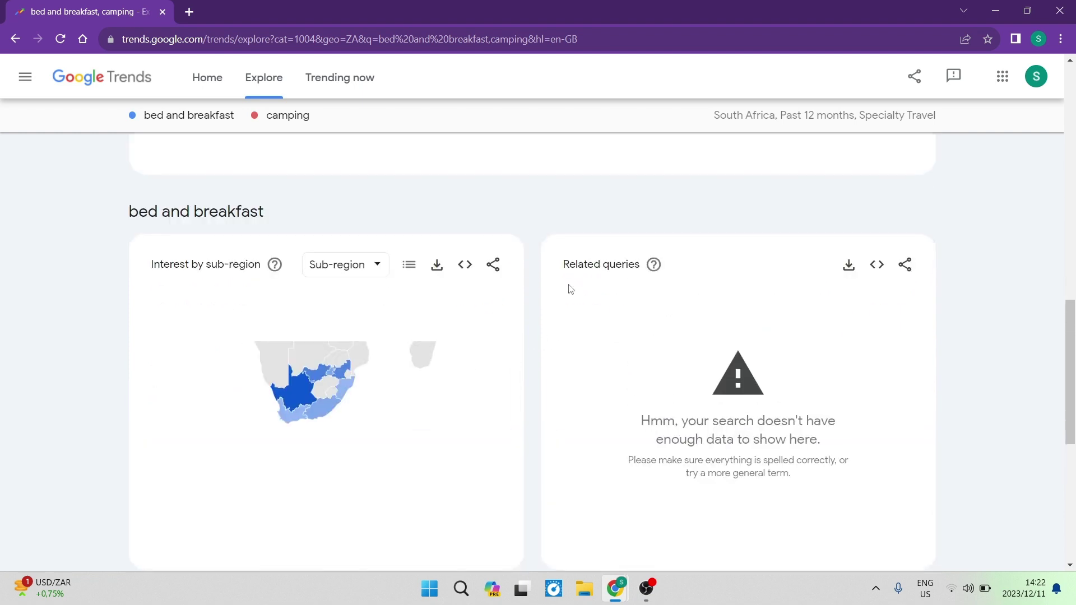
scroll(602, 319, down, 1)
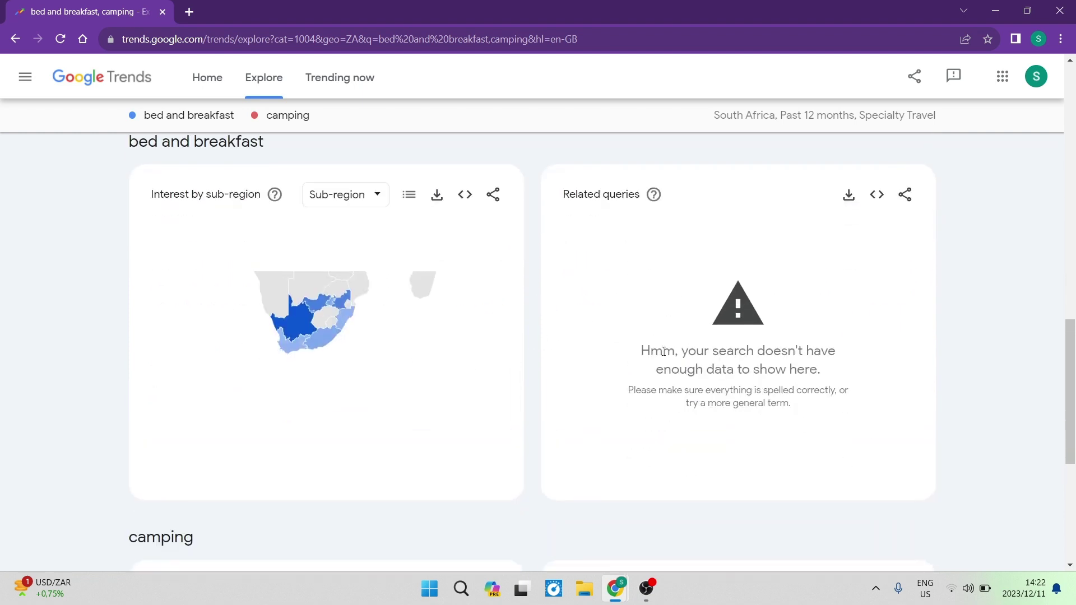
scroll(687, 367, down, 5)
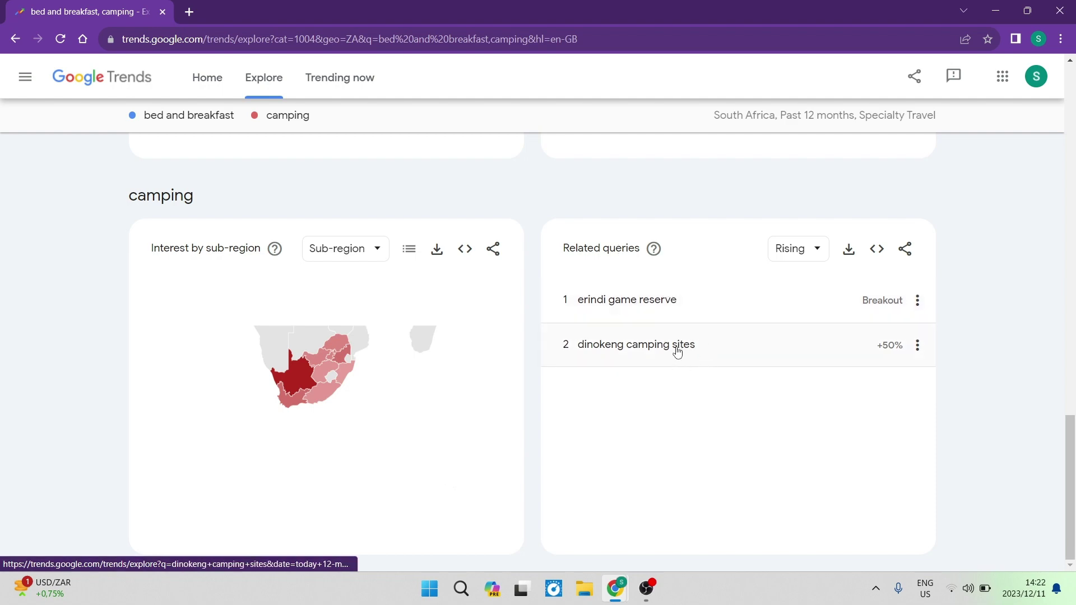
scroll(639, 345, up, 15)
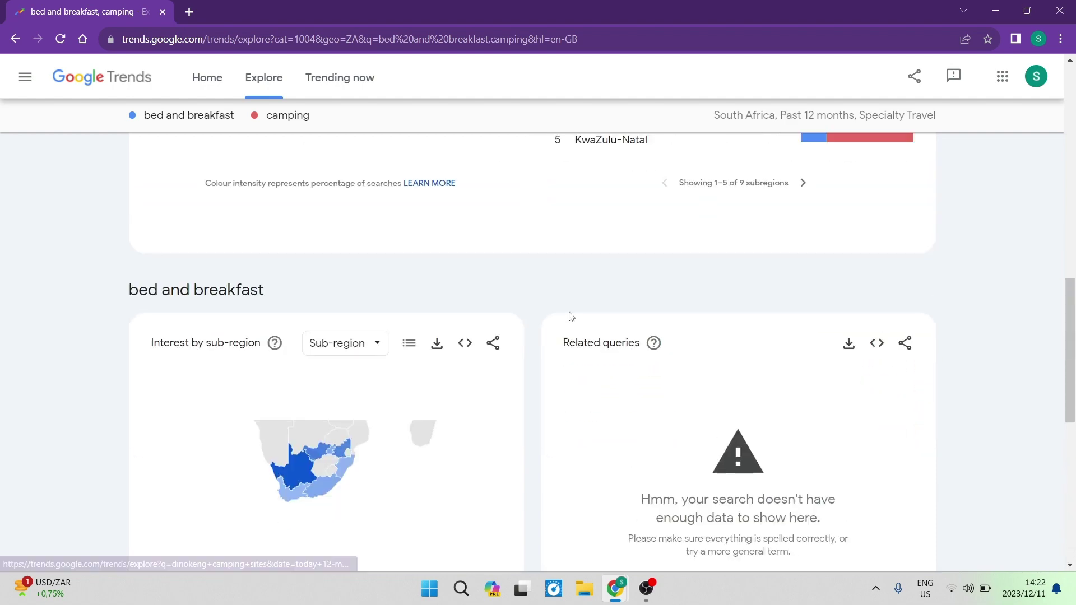
scroll(577, 308, up, 2)
scroll(582, 301, down, 2)
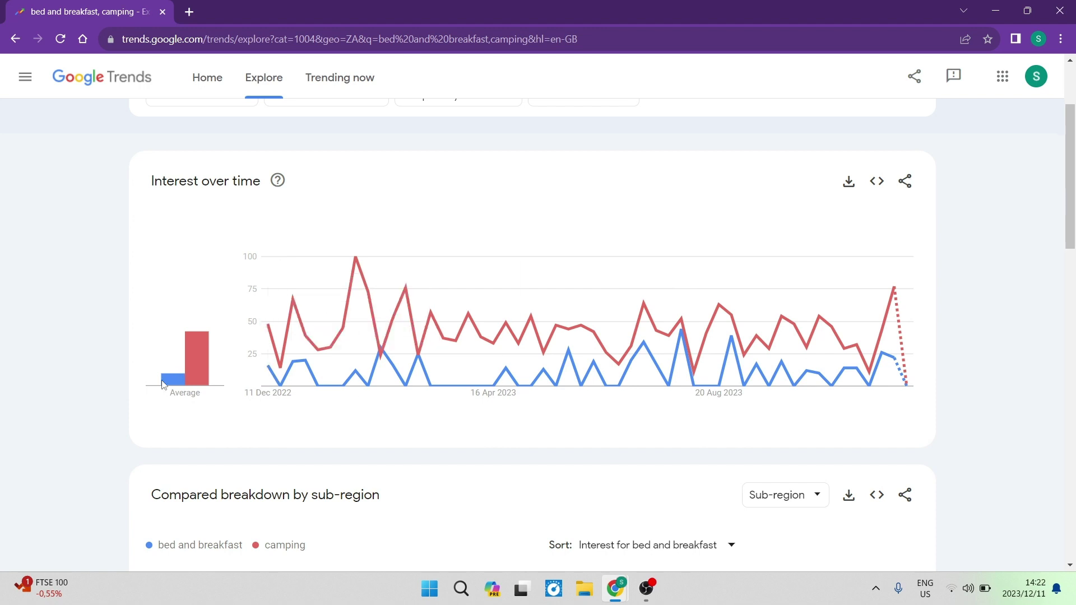
scroll(48, 312, up, 3)
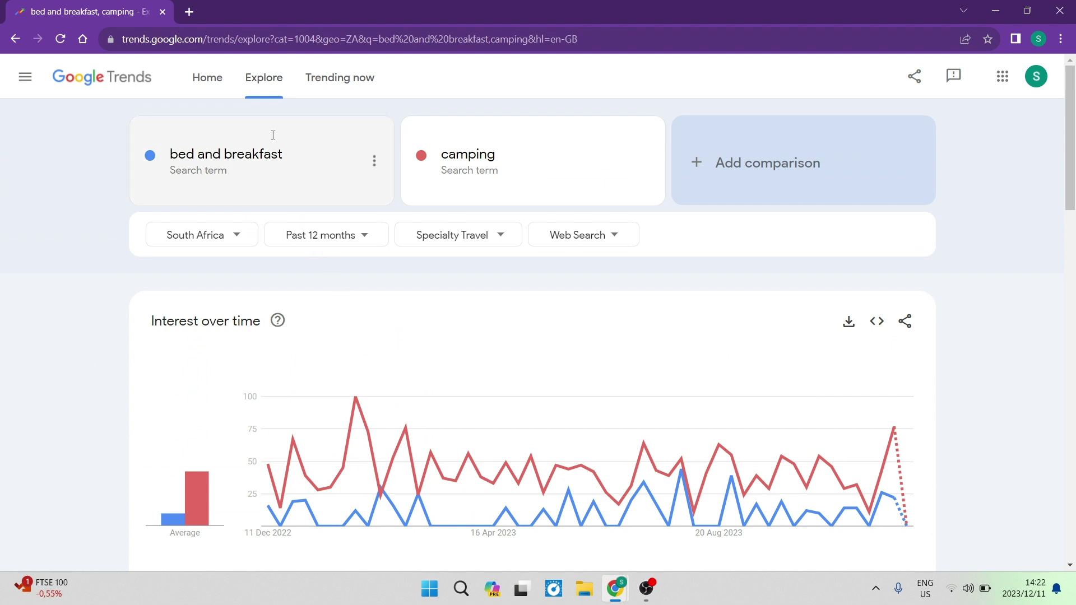
Open the Trending now daily searches for South Africa and review the related queries and news for Luton Town vs Man City.
click(353, 83)
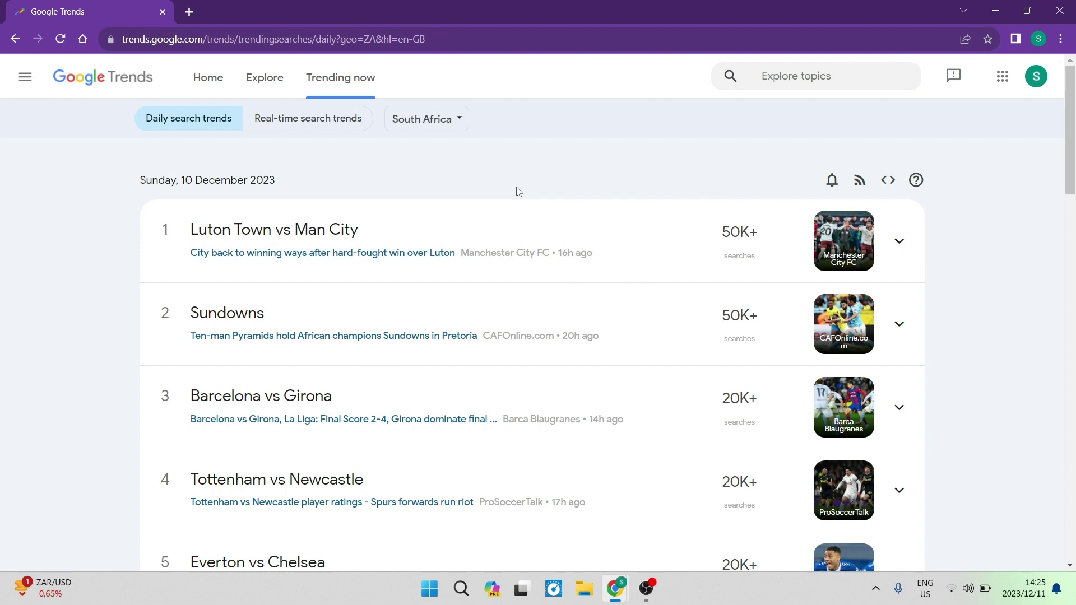
scroll(518, 192, down, 3)
scroll(511, 204, up, 3)
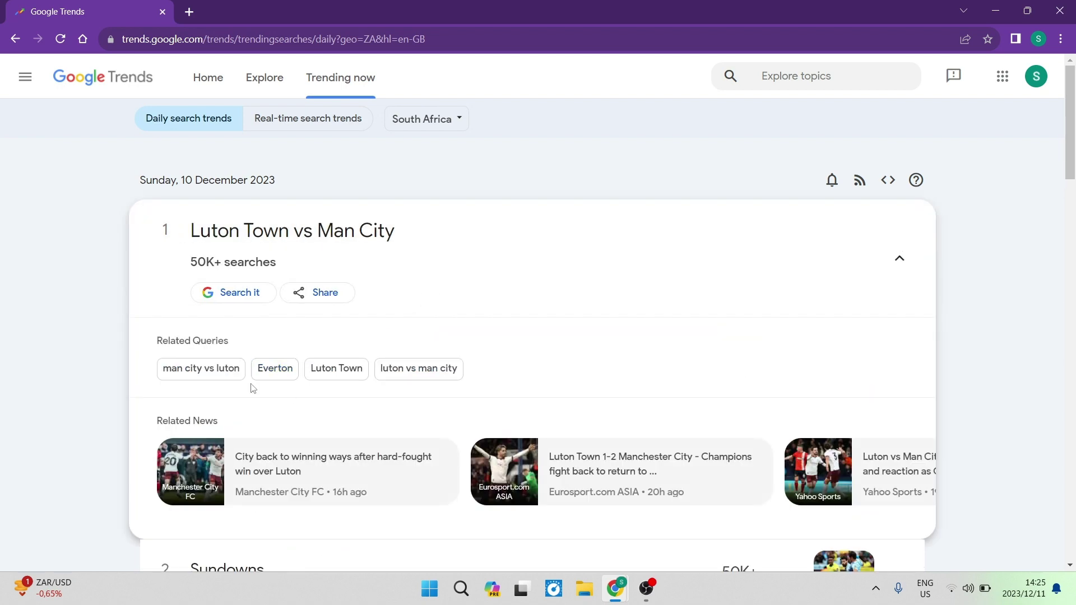
scroll(322, 399, down, 3)
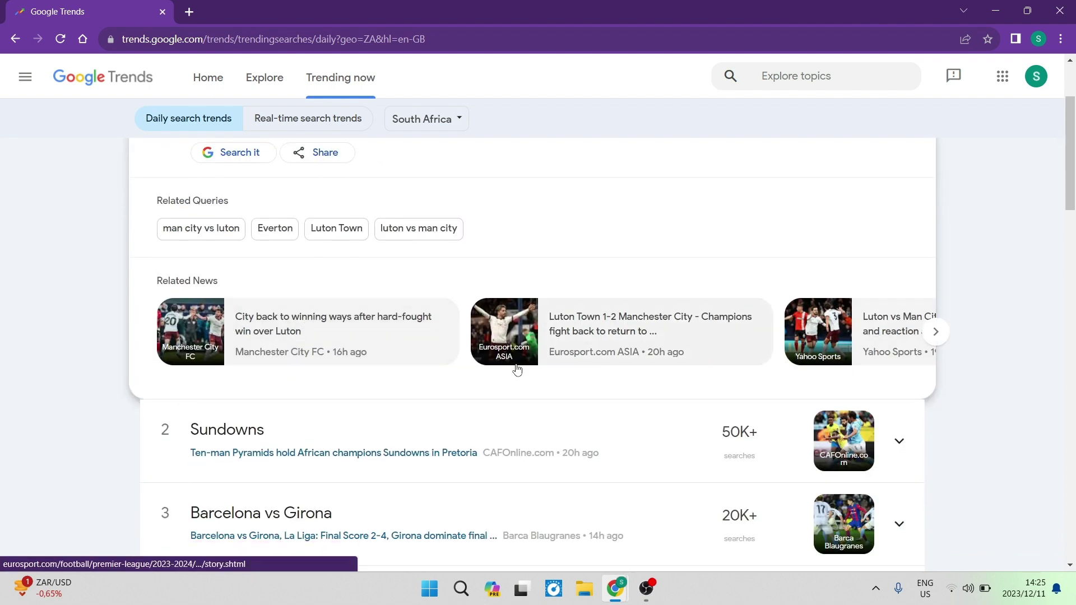
scroll(298, 329, up, 3)
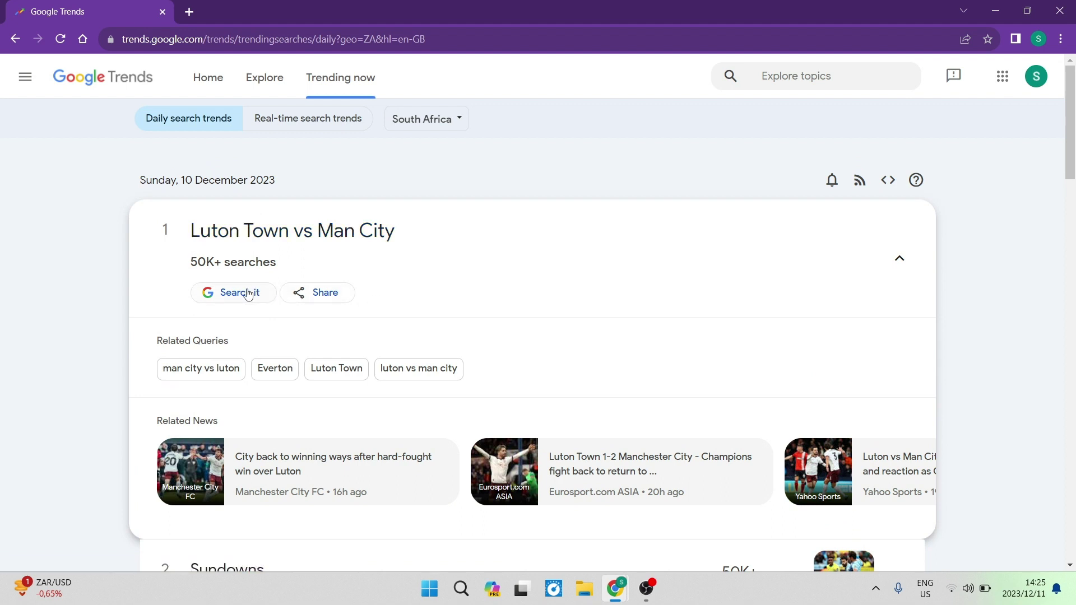
click(899, 262)
Browse the daily search trends through to the end of the list and load more trends.
scroll(524, 293, down, 4)
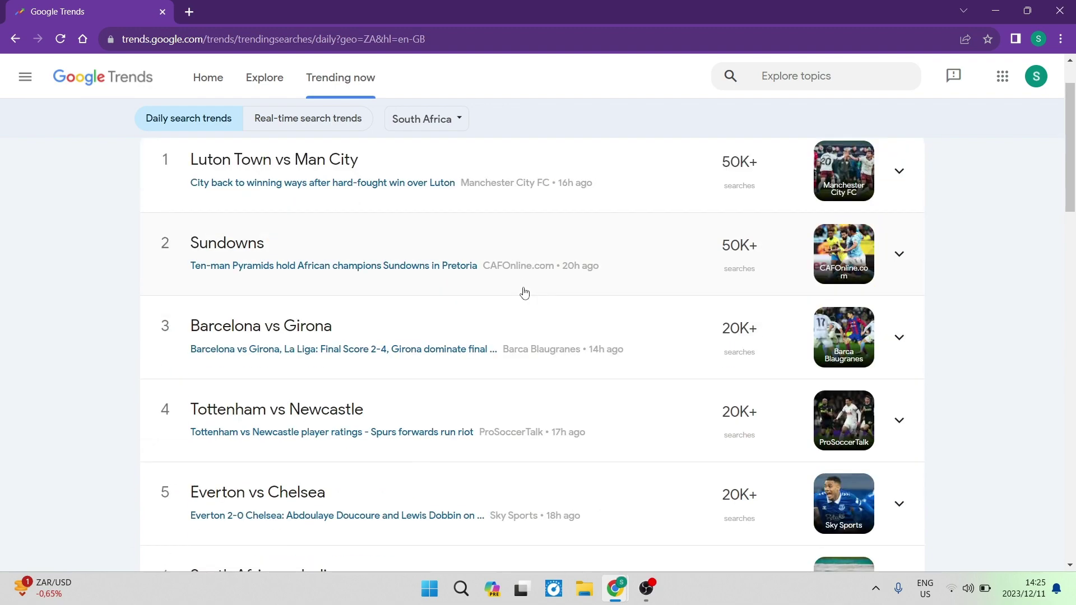
scroll(521, 294, down, 15)
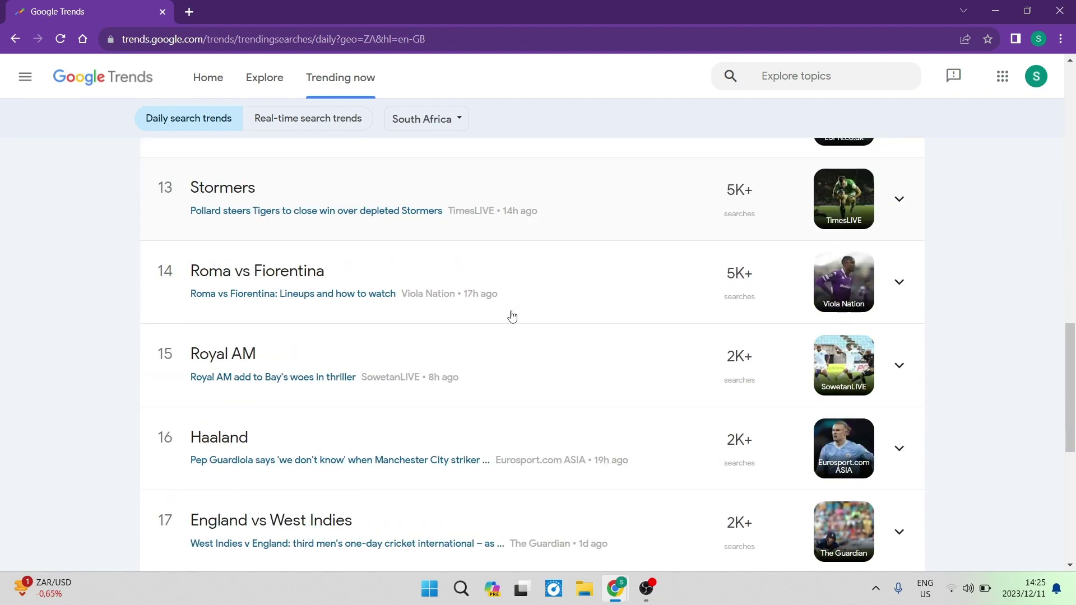
scroll(510, 316, down, 5)
scroll(510, 315, up, 8)
scroll(510, 316, down, 8)
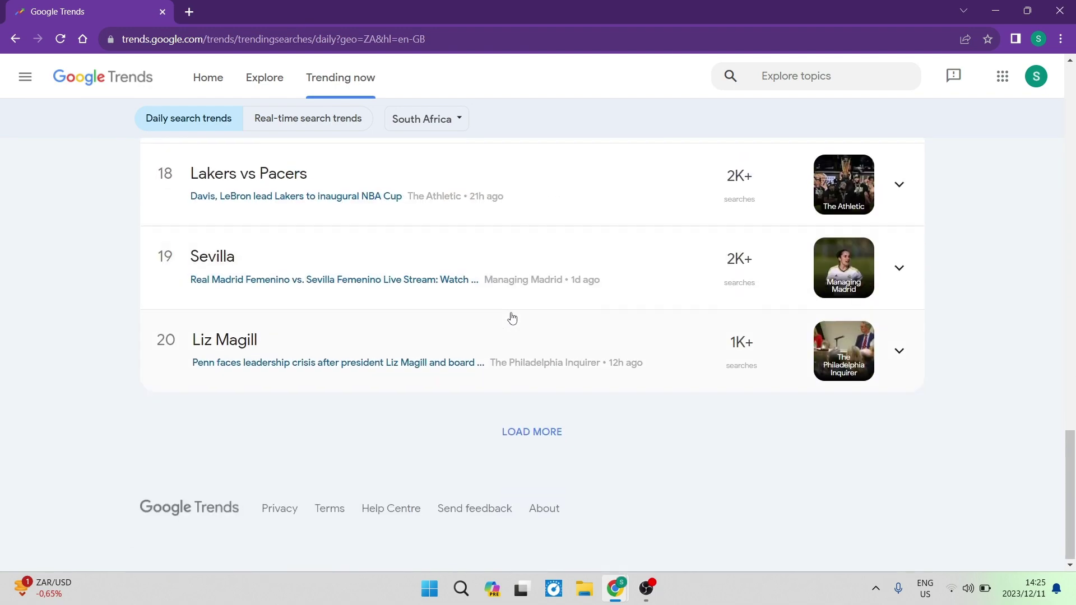
click(516, 425)
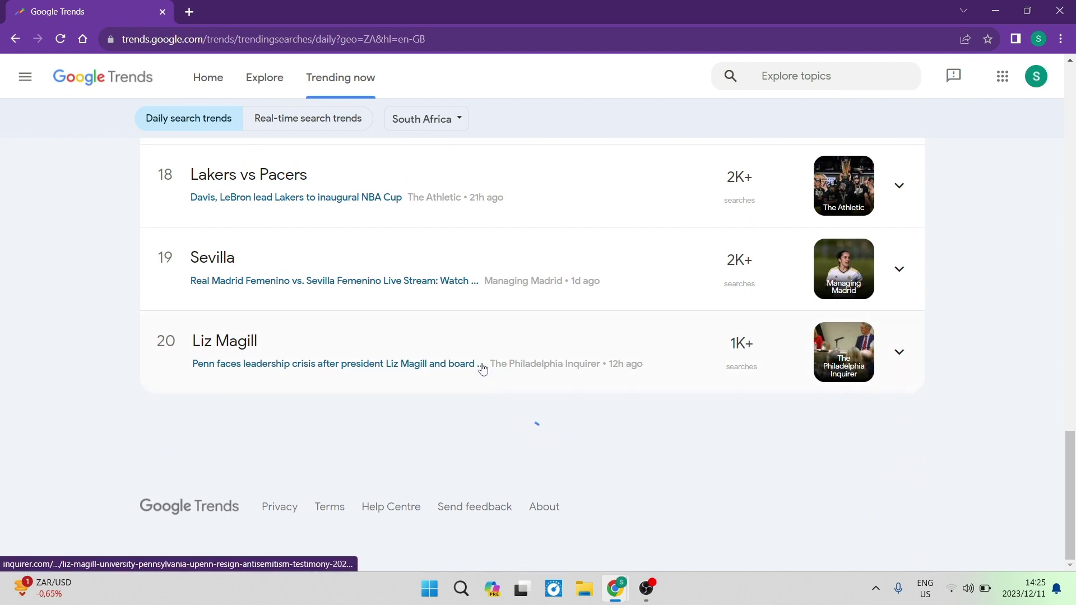
Check which countries can be chosen for the daily search trends, keeping South Africa selected.
scroll(473, 336, up, 7)
scroll(469, 307, up, 15)
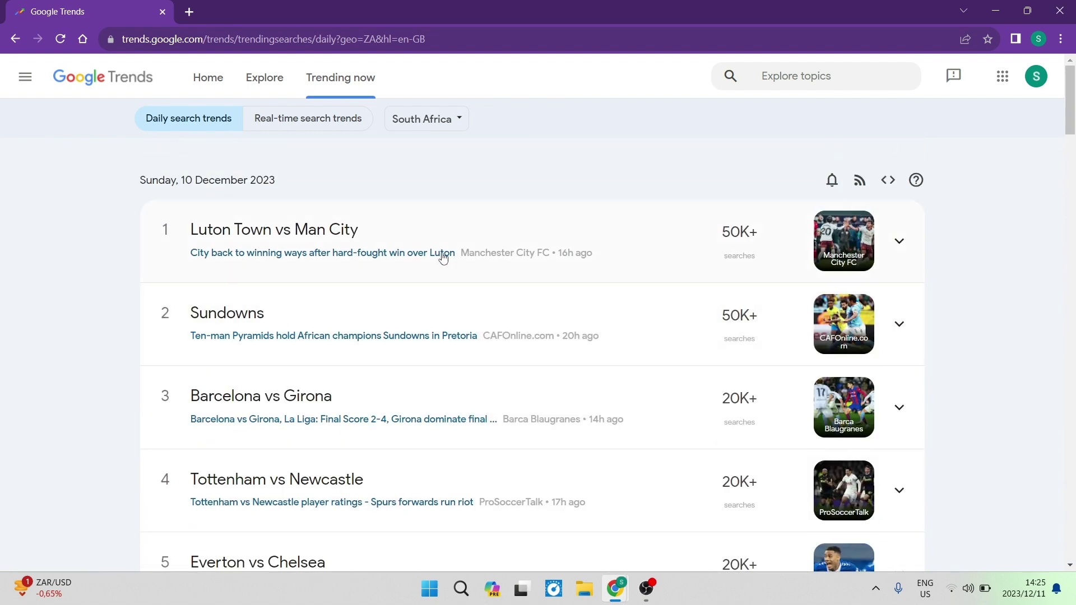
click(425, 121)
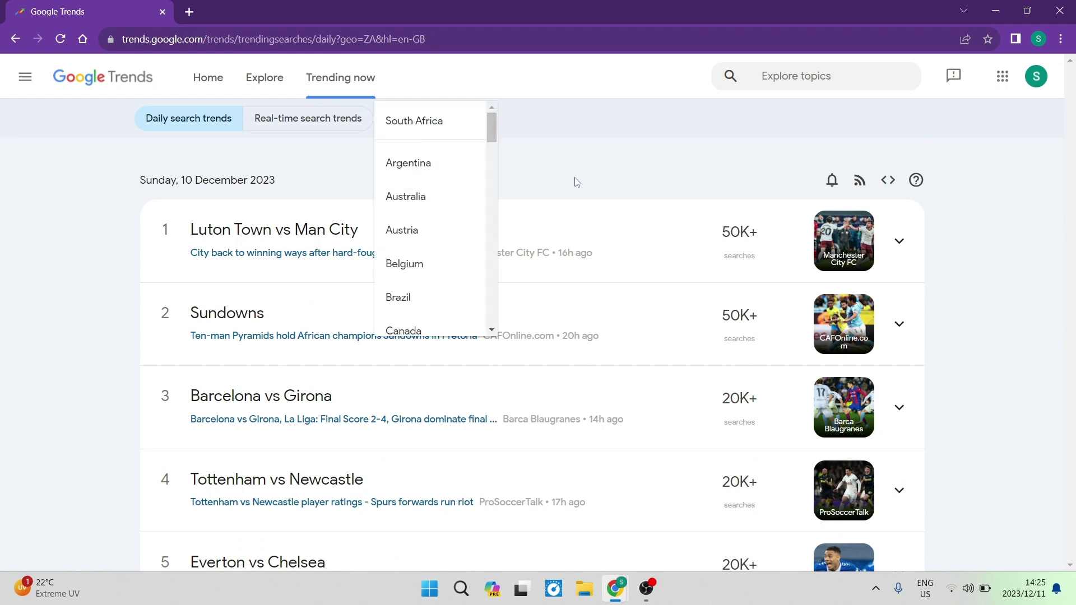
click(202, 145)
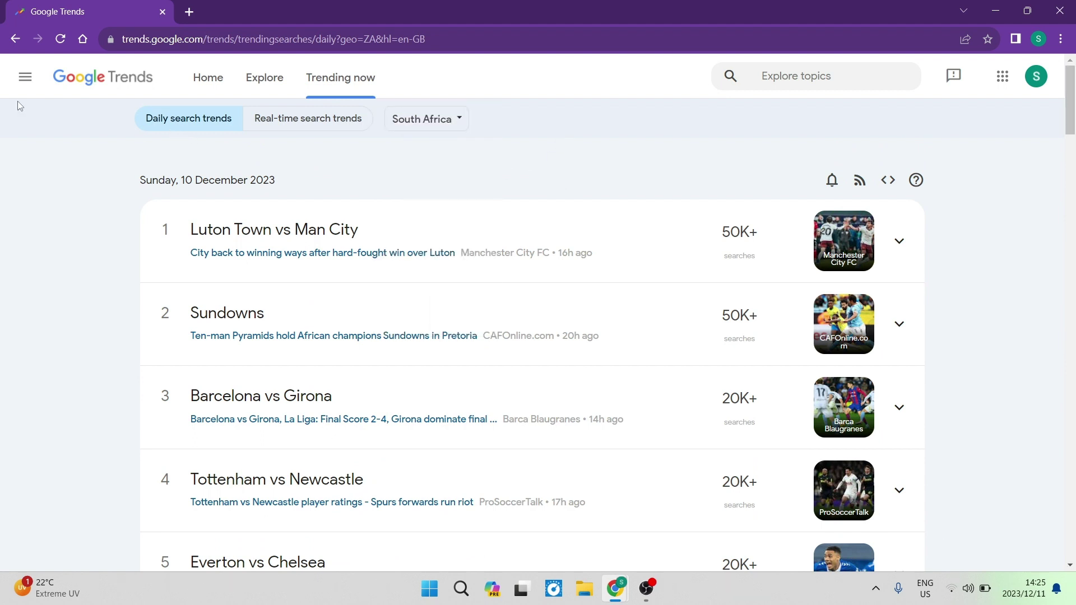
Open the Year in Search page for South Africa and switch its year to 2020.
click(25, 77)
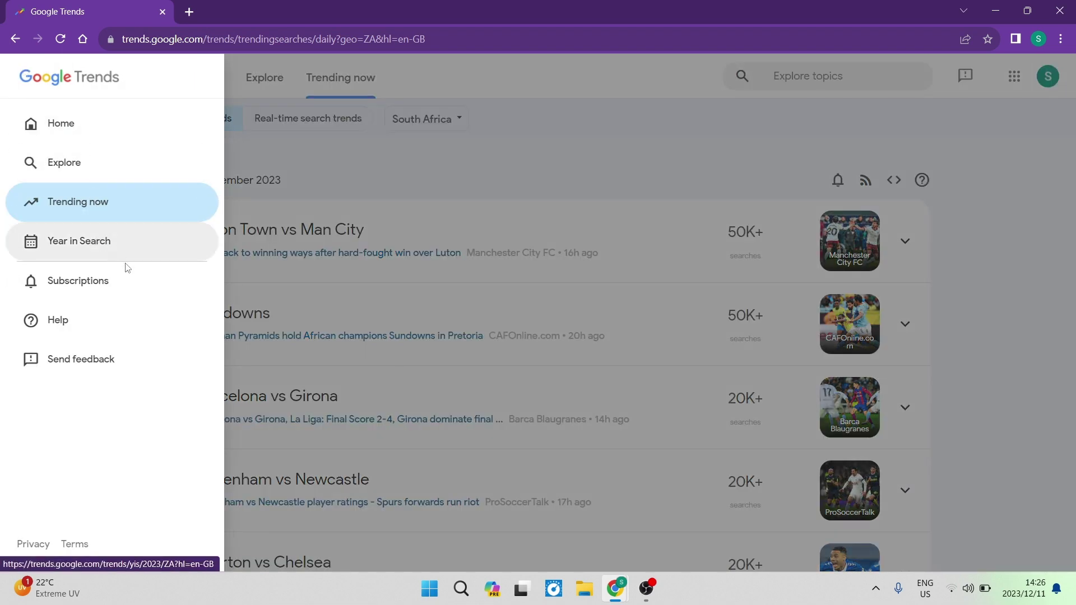
click(119, 242)
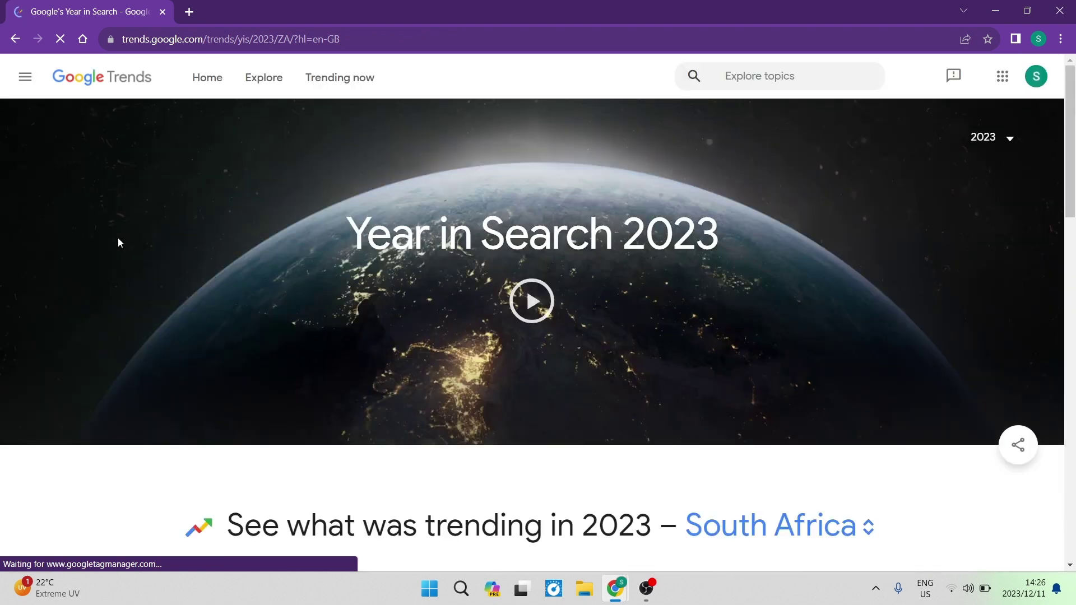
click(1004, 139)
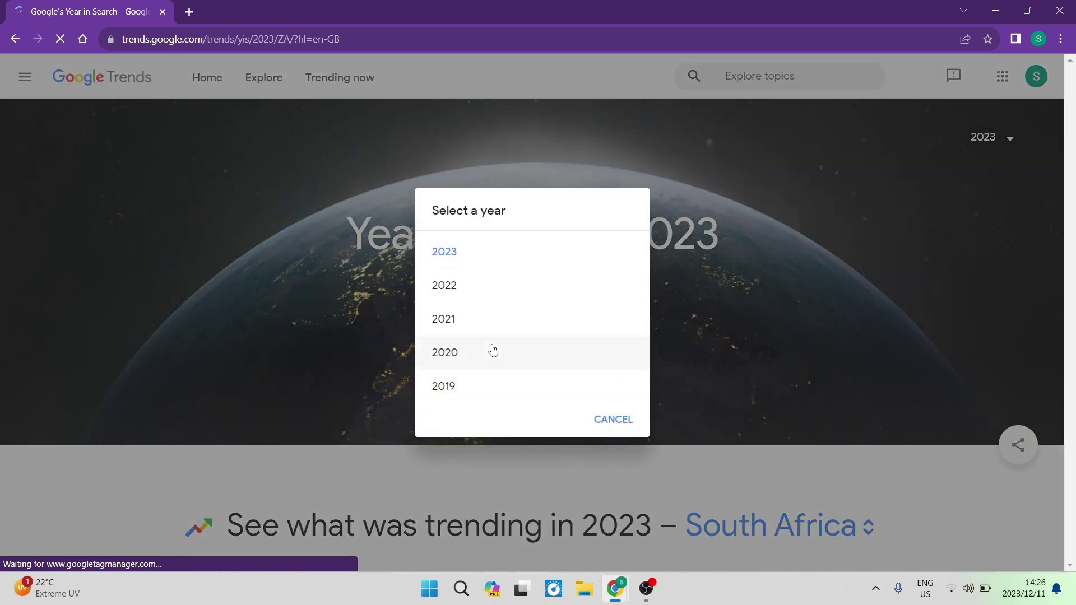
click(489, 357)
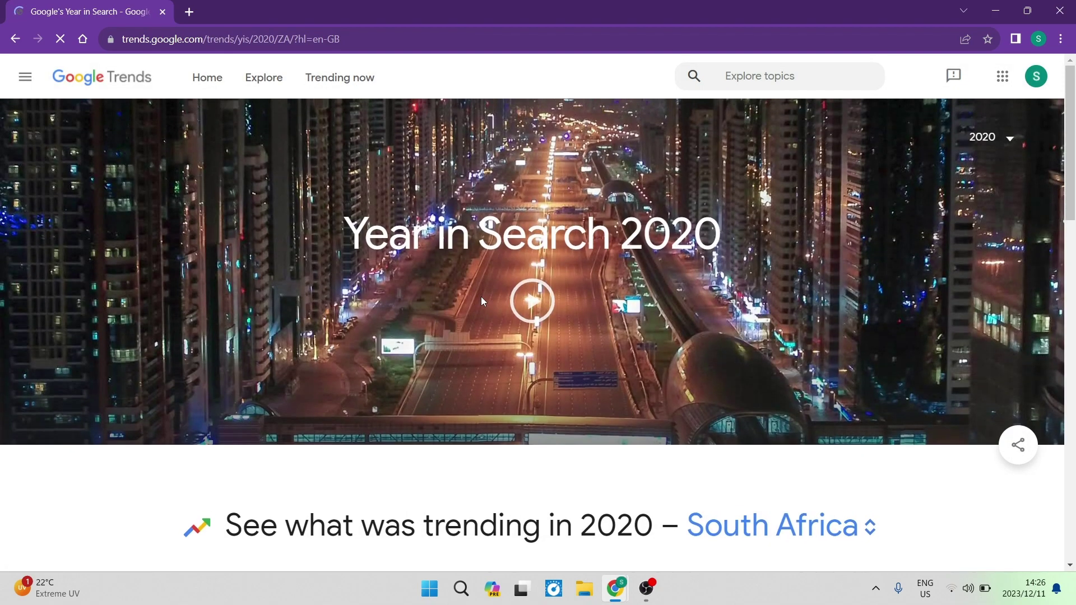
Review South Africa's 2020 trending lists through to the end of the page, then return to the Google Trends home page.
scroll(481, 297, down, 7)
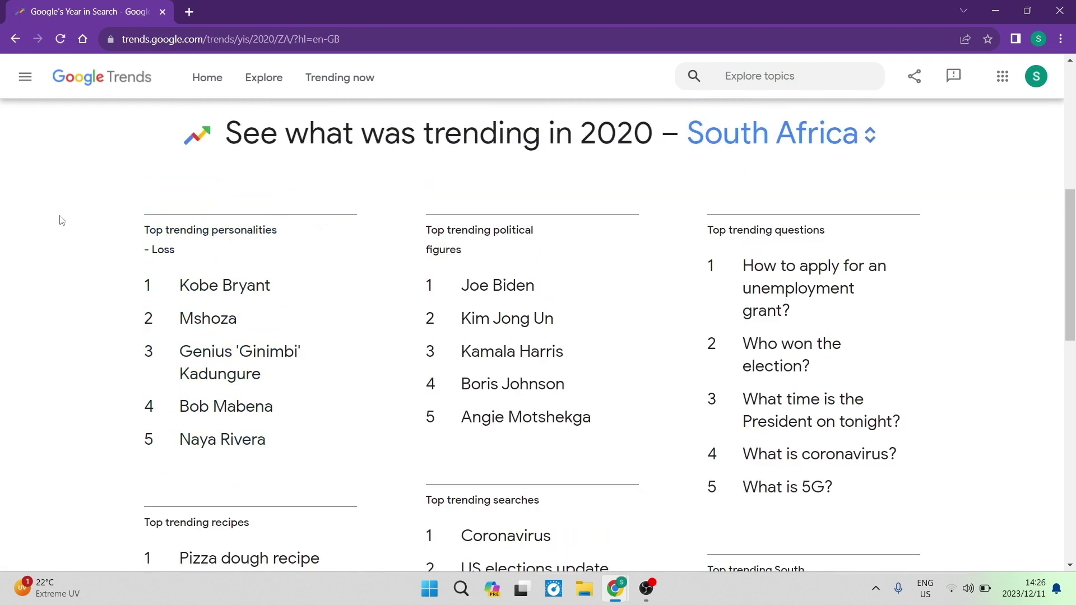
scroll(646, 337, down, 10)
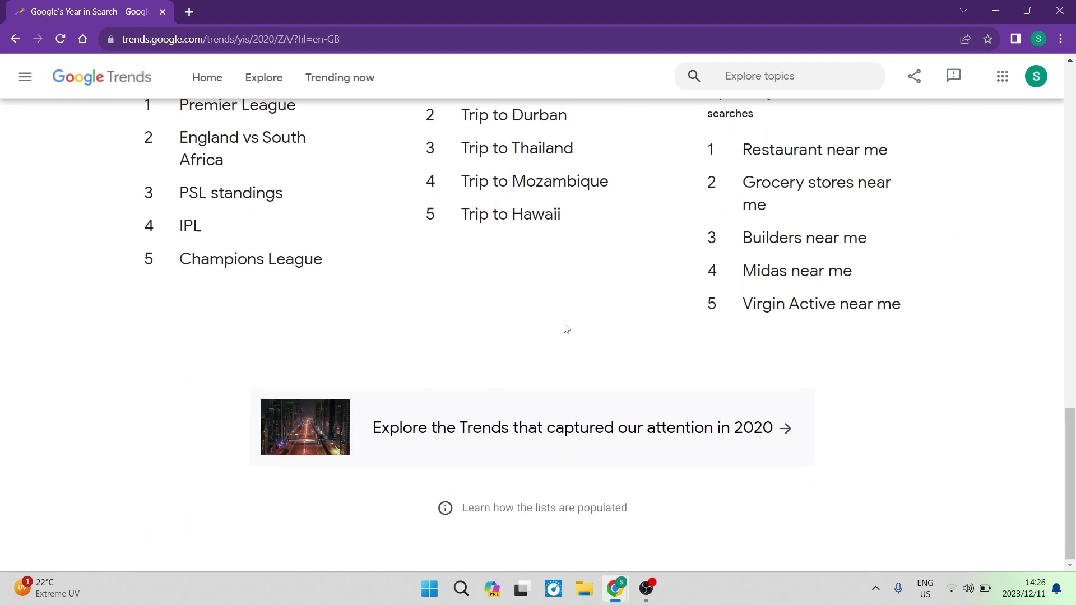
scroll(564, 327, up, 14)
scroll(566, 329, up, 5)
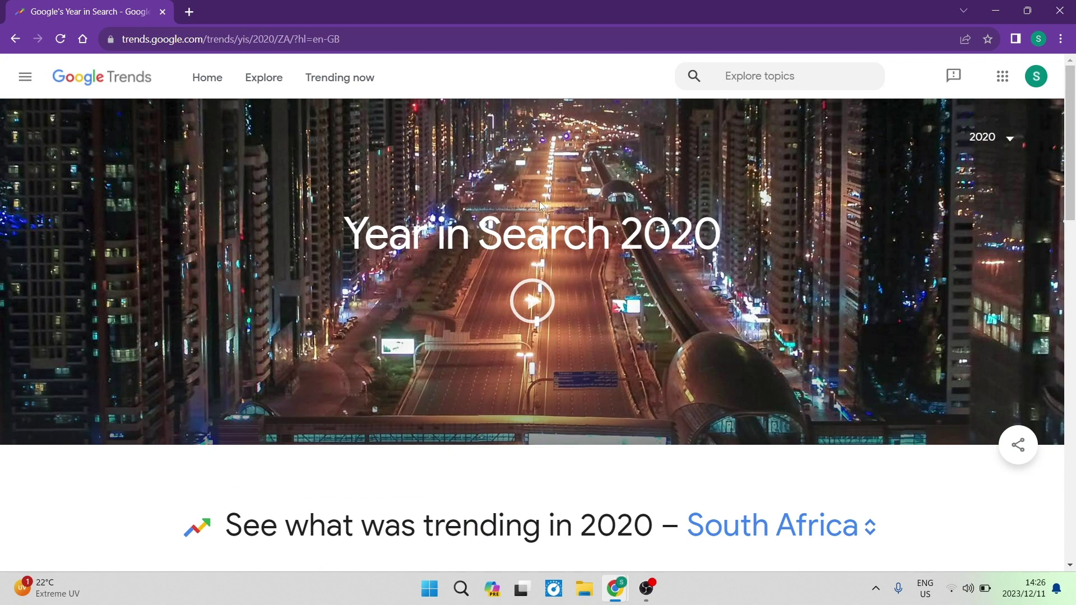
click(212, 78)
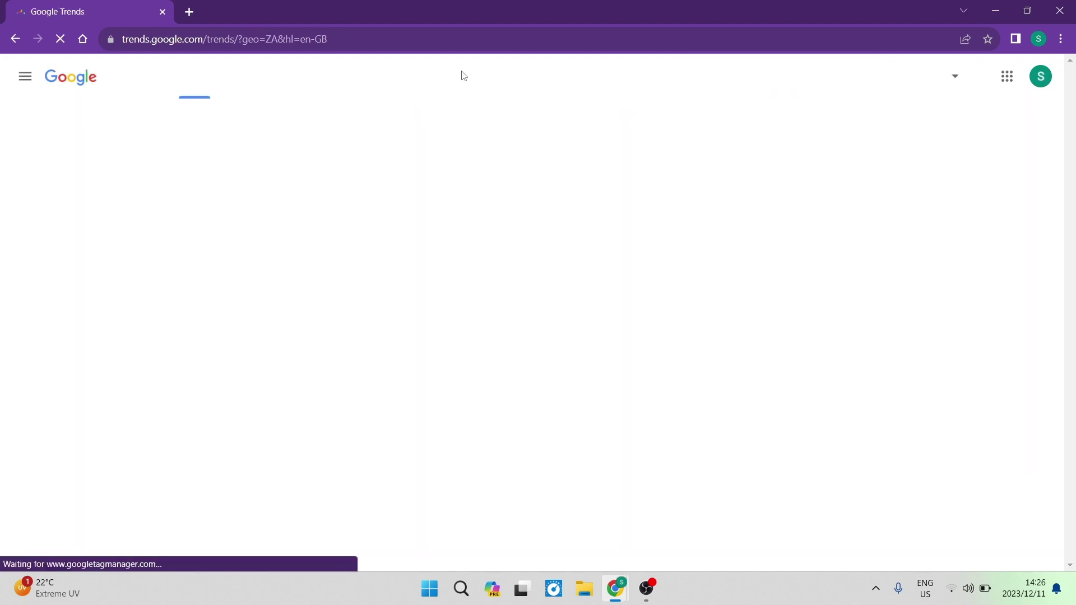